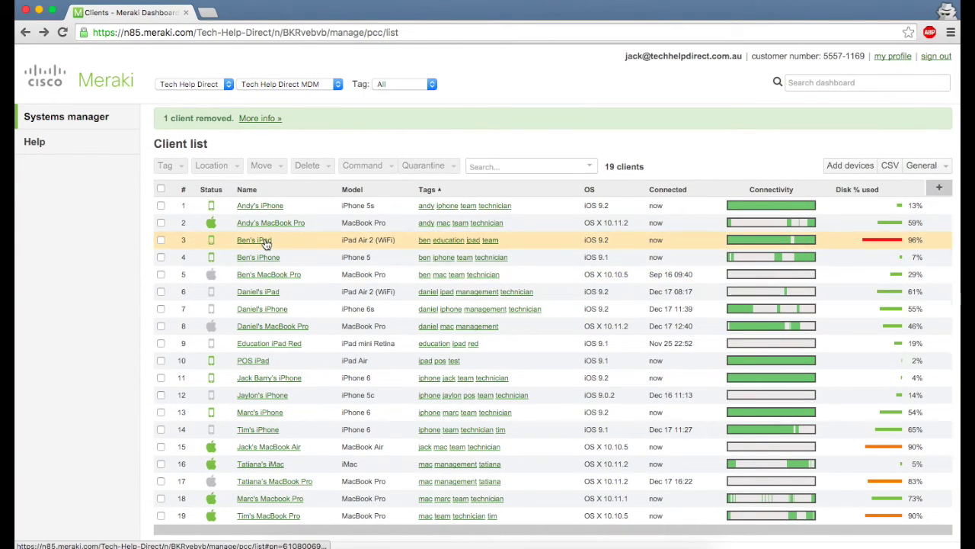
# - Browse the client list, then open and close the column chooser without changes
pyautogui.scroll(-1, 368, 207)
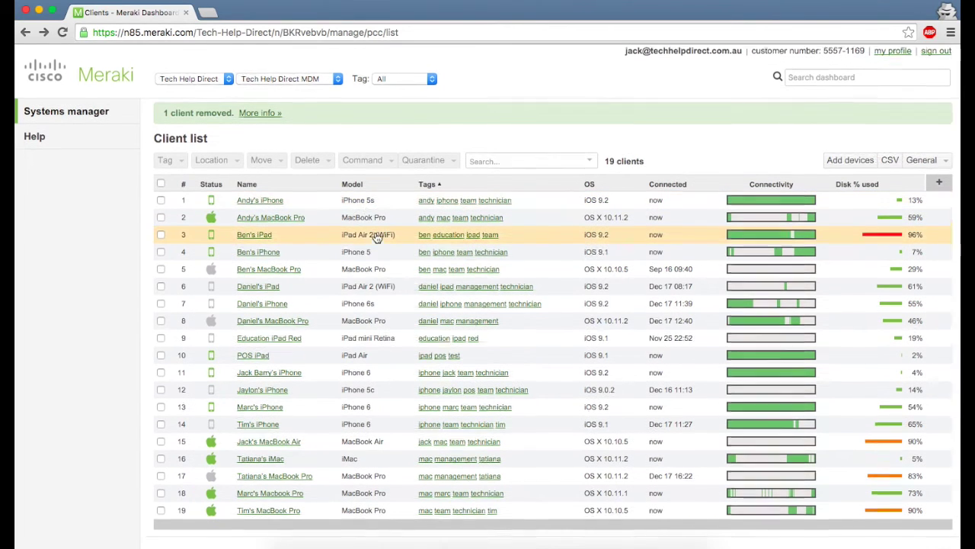
pyautogui.scroll(1, 374, 242)
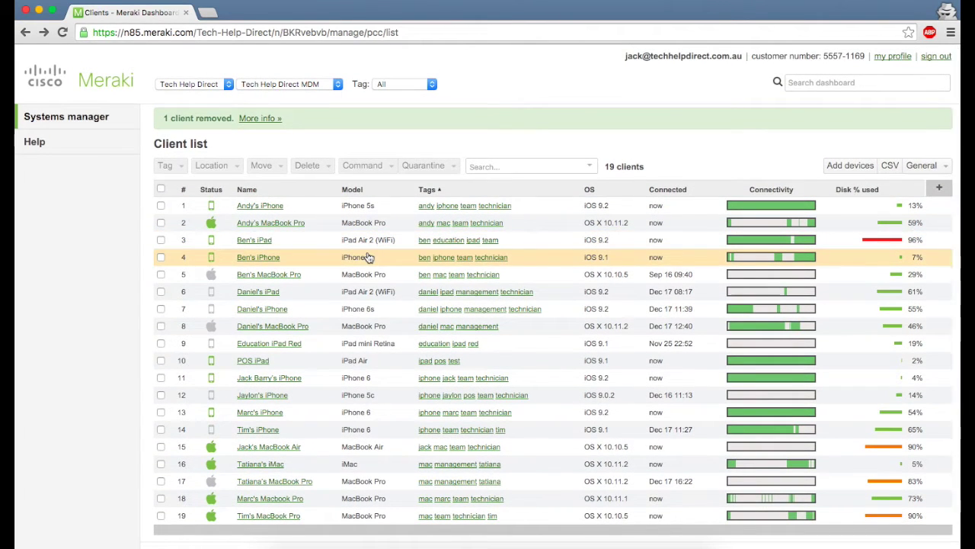
pyautogui.scroll(-3, 110, 294)
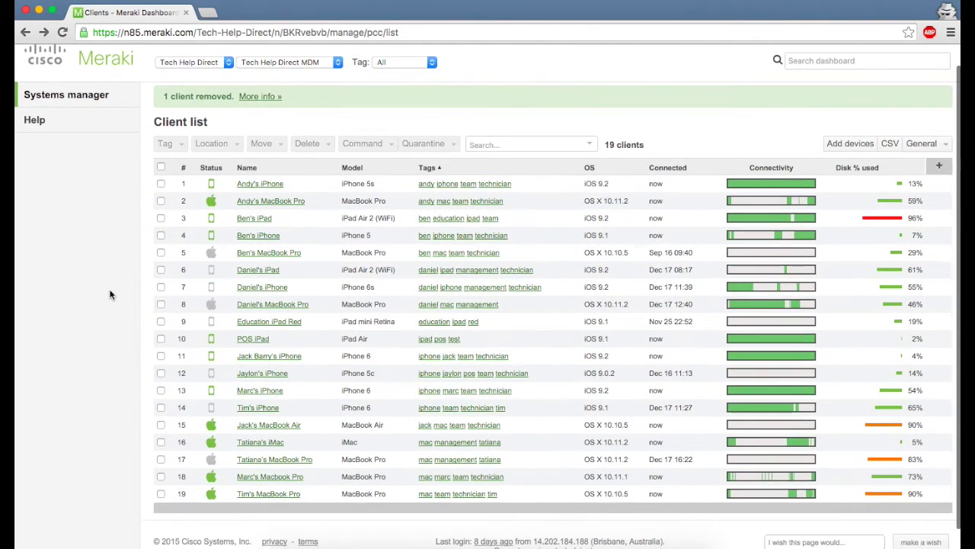
pyautogui.click(944, 167)
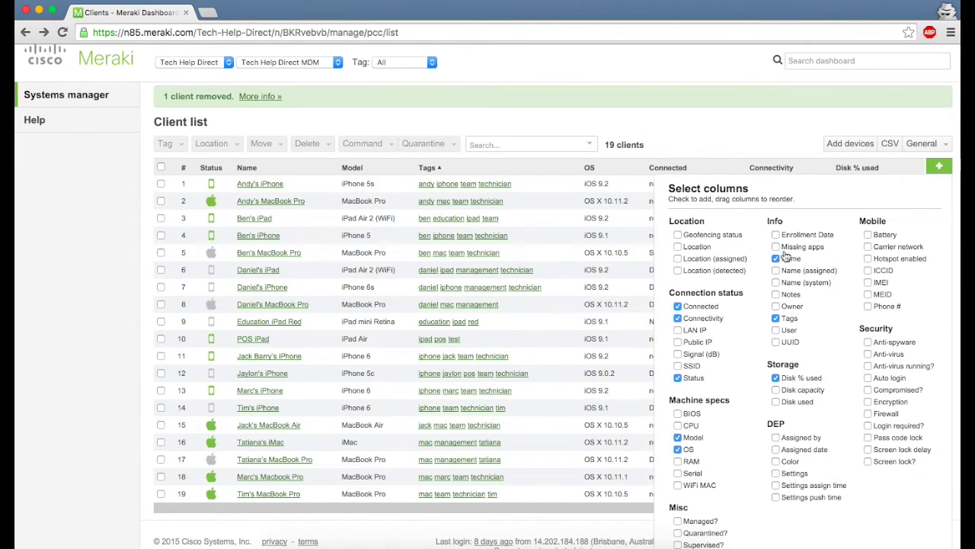
pyautogui.scroll(-1, 787, 257)
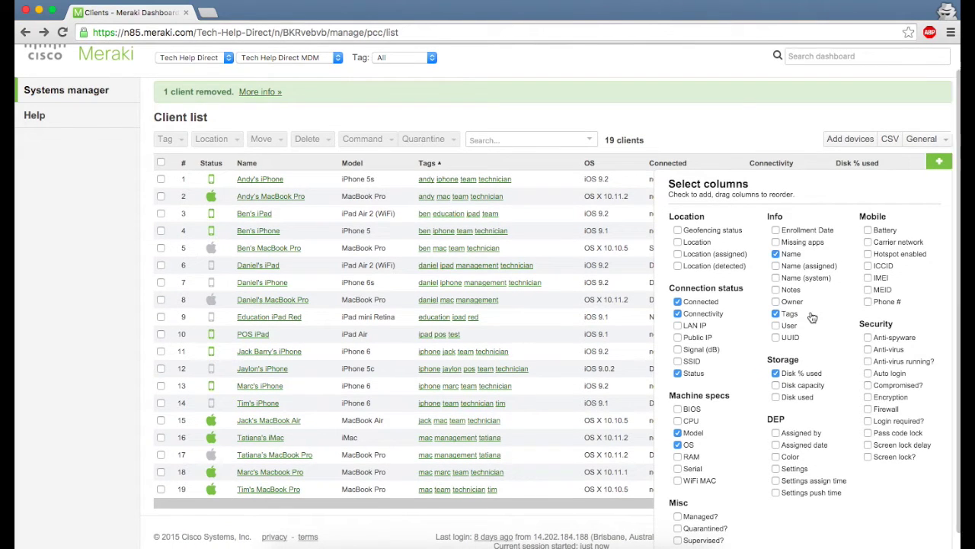
pyautogui.scroll(3, 734, 297)
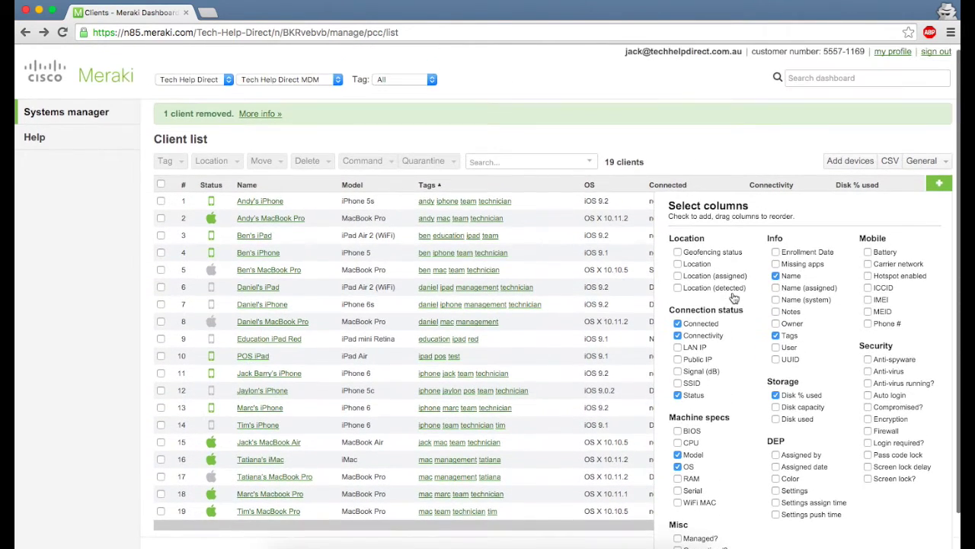
pyautogui.click(937, 185)
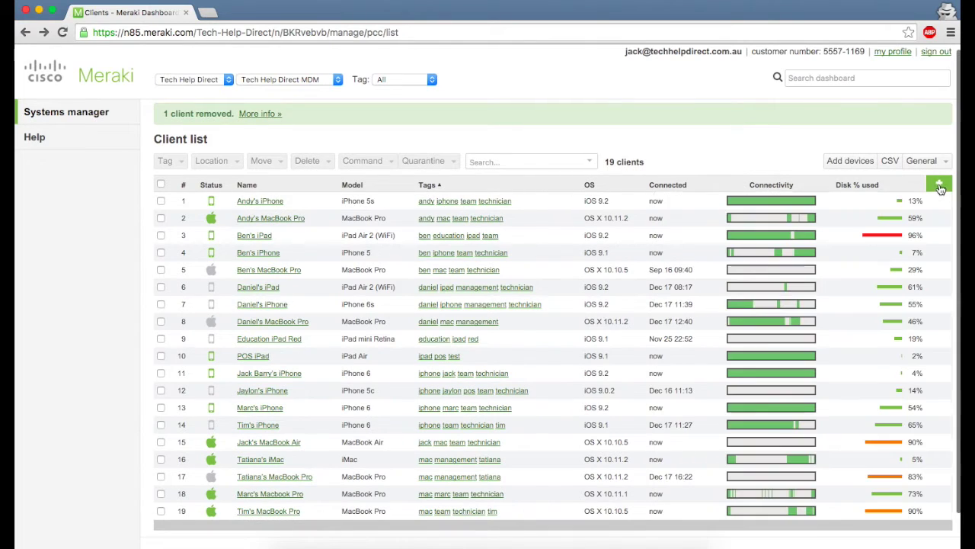
# - Go to MDM > VPP and review the 45 licensed applications and their license counts
pyautogui.moveTo(94, 119)
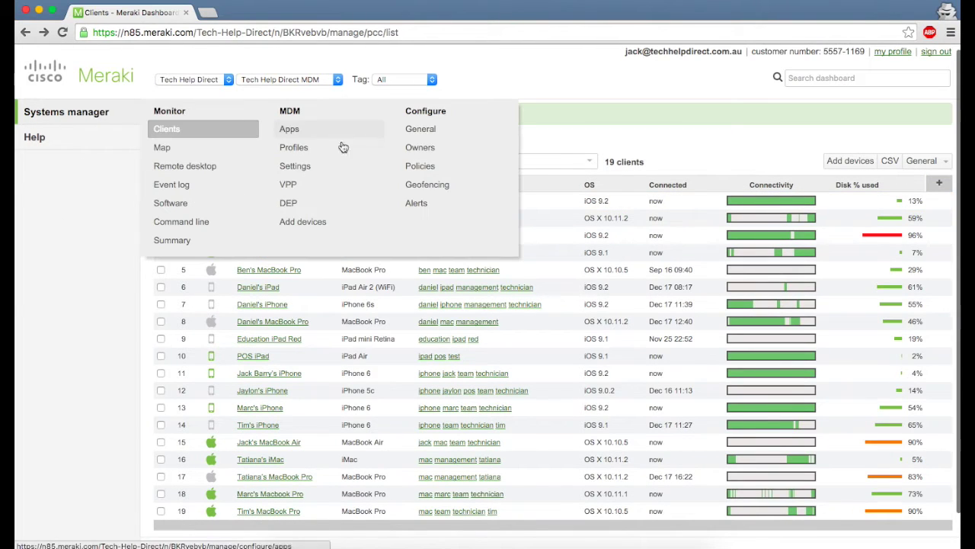
pyautogui.click(167, 129)
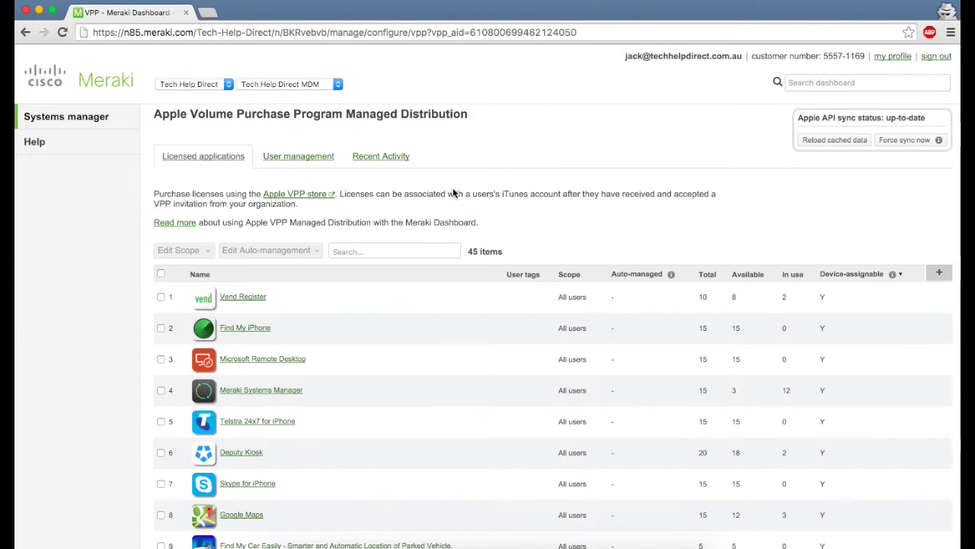
pyautogui.scroll(-1, 534, 184)
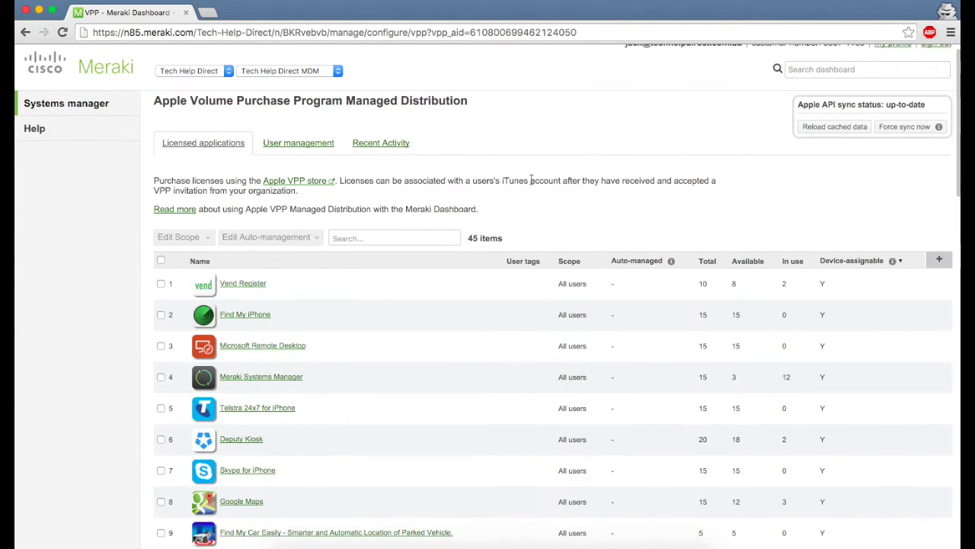
pyautogui.scroll(-1, 531, 180)
pyautogui.scroll(2, 495, 183)
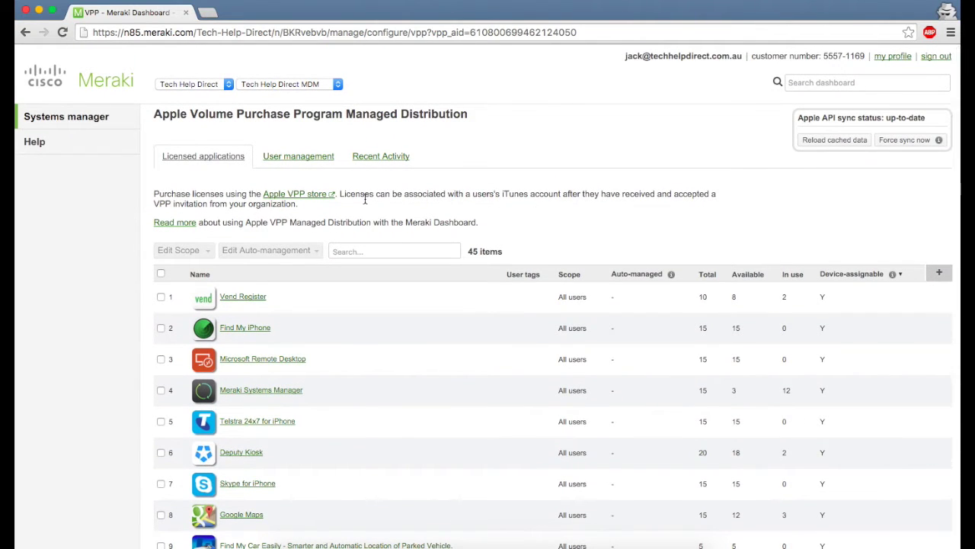
pyautogui.scroll(-1, 537, 208)
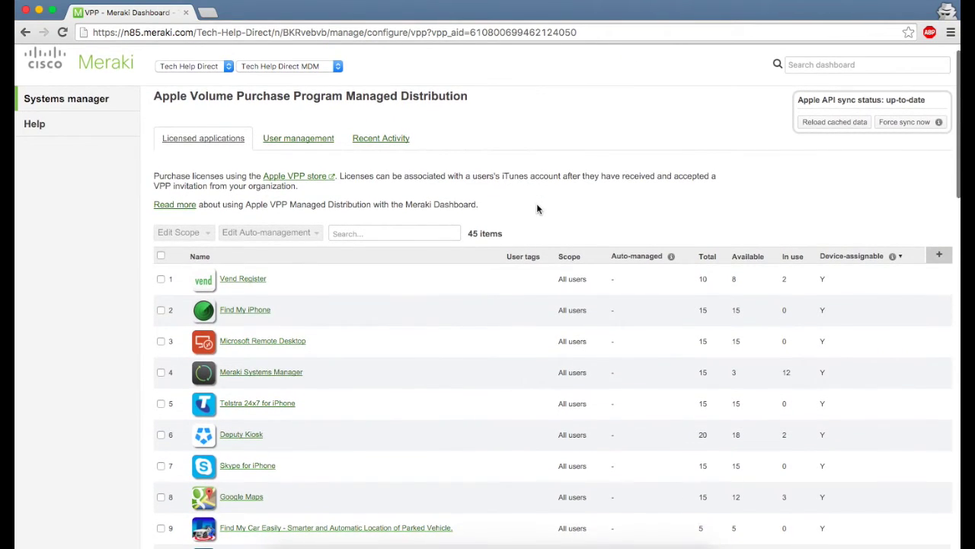
pyautogui.scroll(-1, 632, 168)
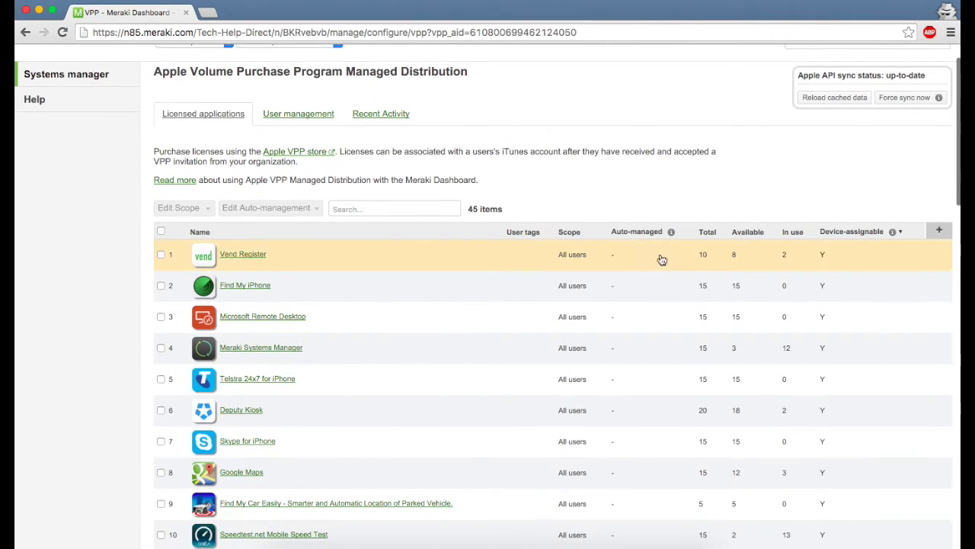
pyautogui.scroll(-5, 366, 258)
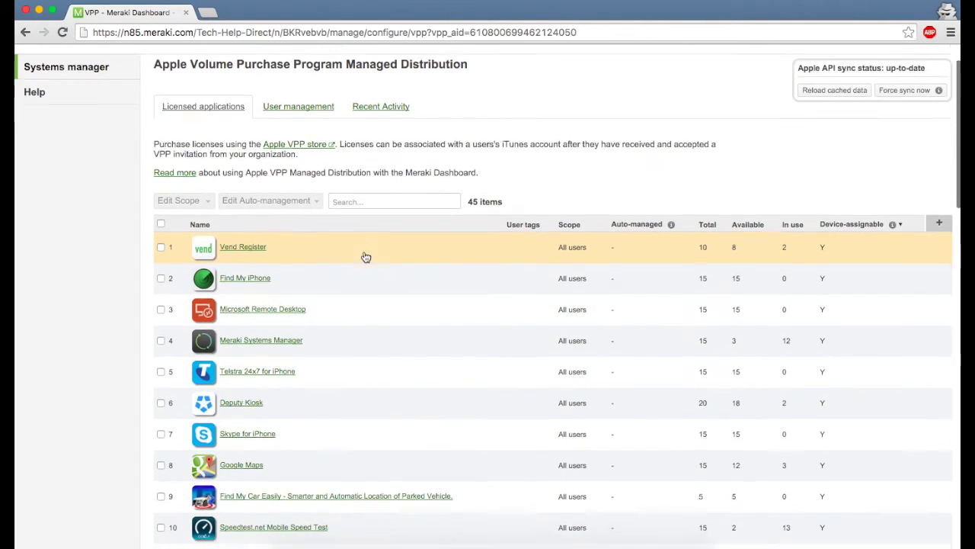
pyautogui.scroll(6, 366, 258)
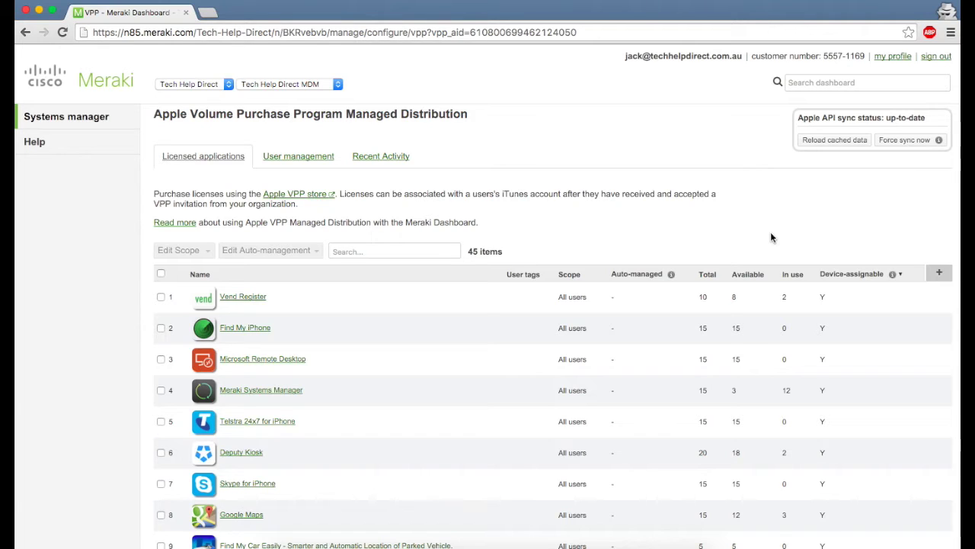
# - Go to the Apps page and start adding a new iOS app
pyautogui.moveTo(66, 115)
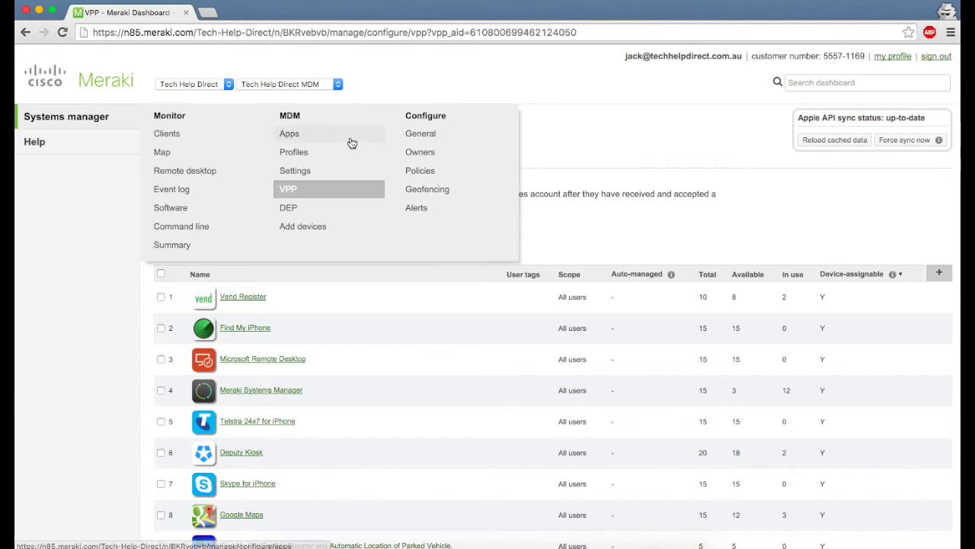
pyautogui.click(294, 131)
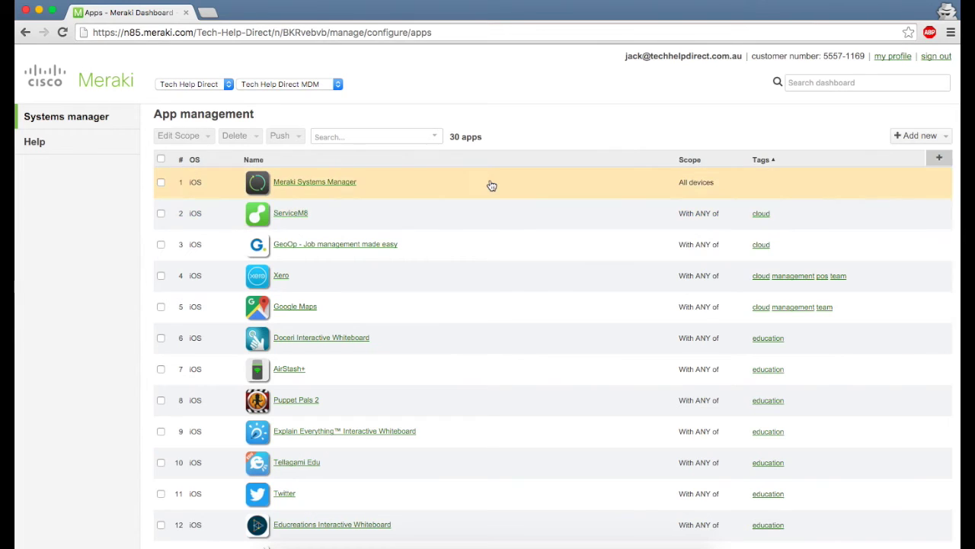
pyautogui.scroll(-1, 500, 178)
pyautogui.scroll(1, 500, 178)
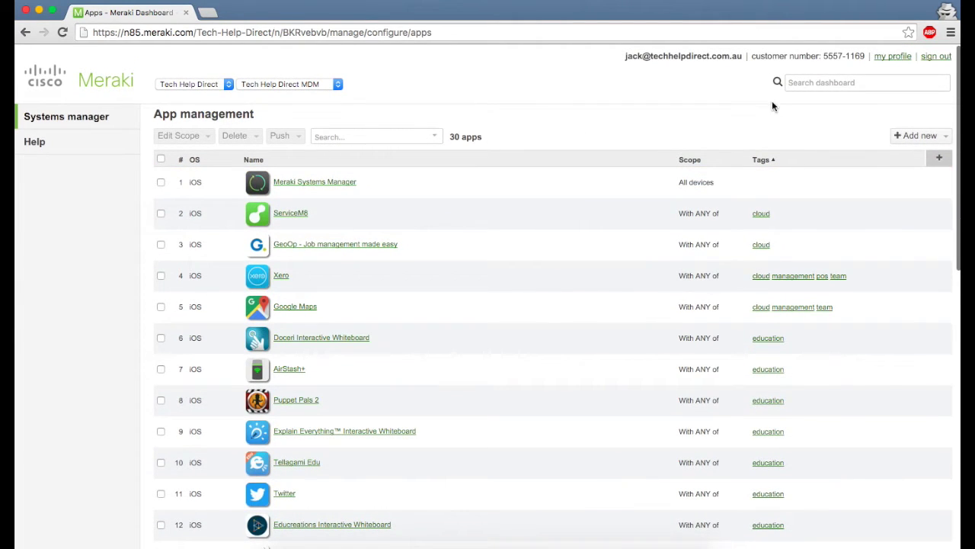
pyautogui.click(924, 135)
pyautogui.click(873, 157)
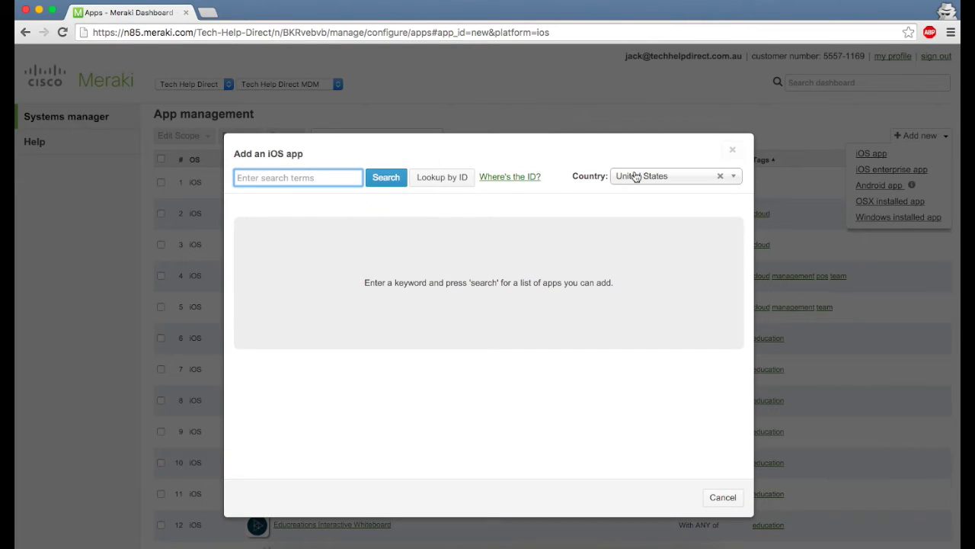
# - Set the store country to Australia, search 'Keynote' and add the Keynote iPad app
pyautogui.click(636, 176)
pyautogui.write('aus')
pyautogui.click(628, 215)
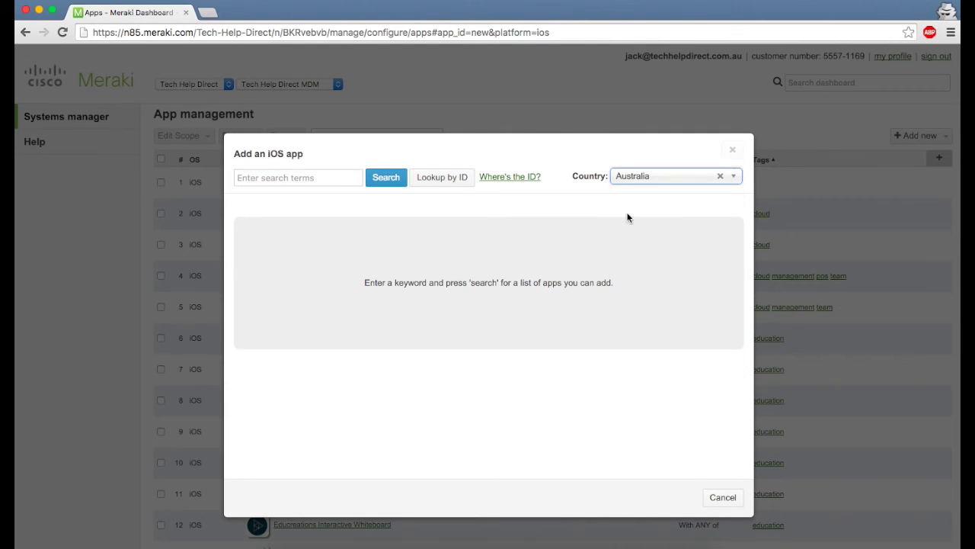
pyautogui.click(272, 177)
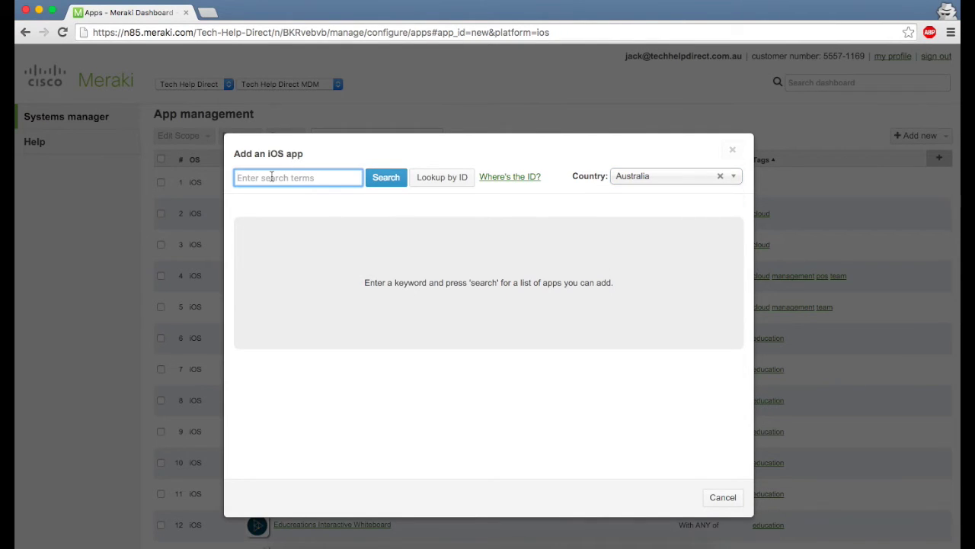
pyautogui.write('Keynote')
pyautogui.click(377, 178)
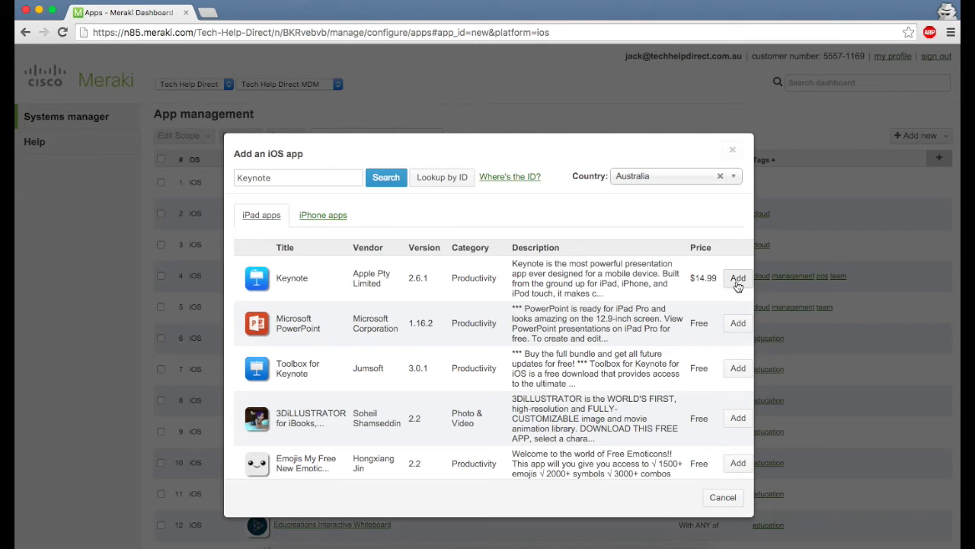
pyautogui.click(737, 280)
# - Set Keynote's purchase method to VPP device assignment
pyautogui.scroll(1, 294, 261)
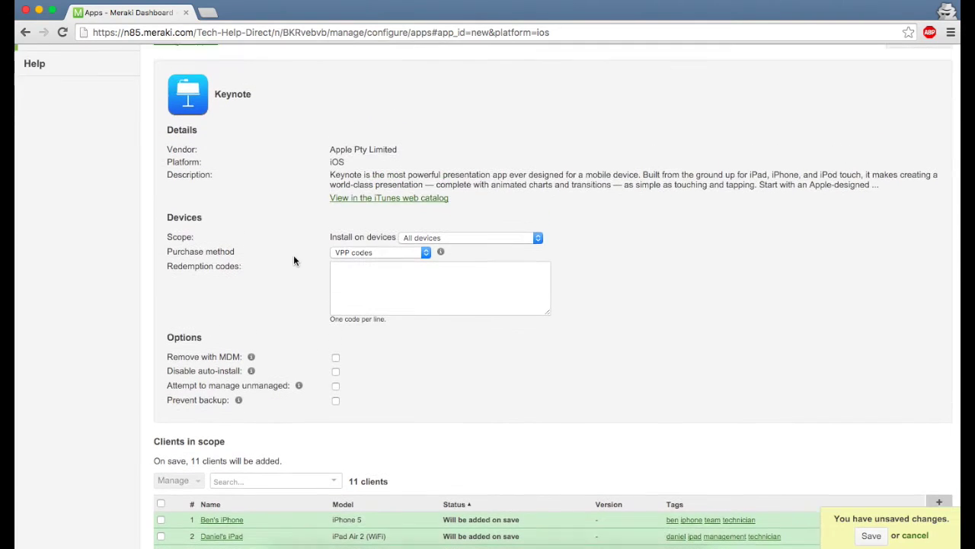
pyautogui.click(361, 256)
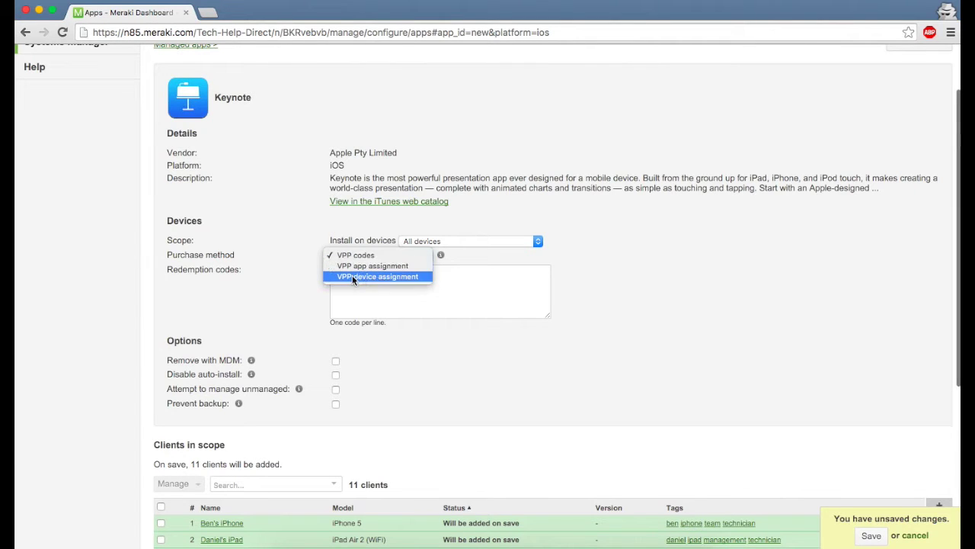
pyautogui.click(363, 277)
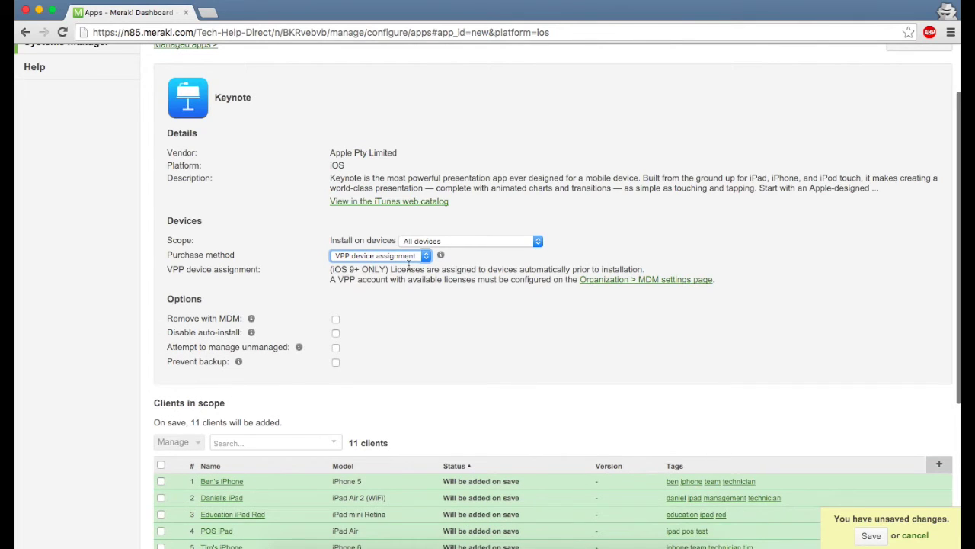
pyautogui.click(377, 273)
pyautogui.moveTo(378, 273); pyautogui.dragTo(397, 271)
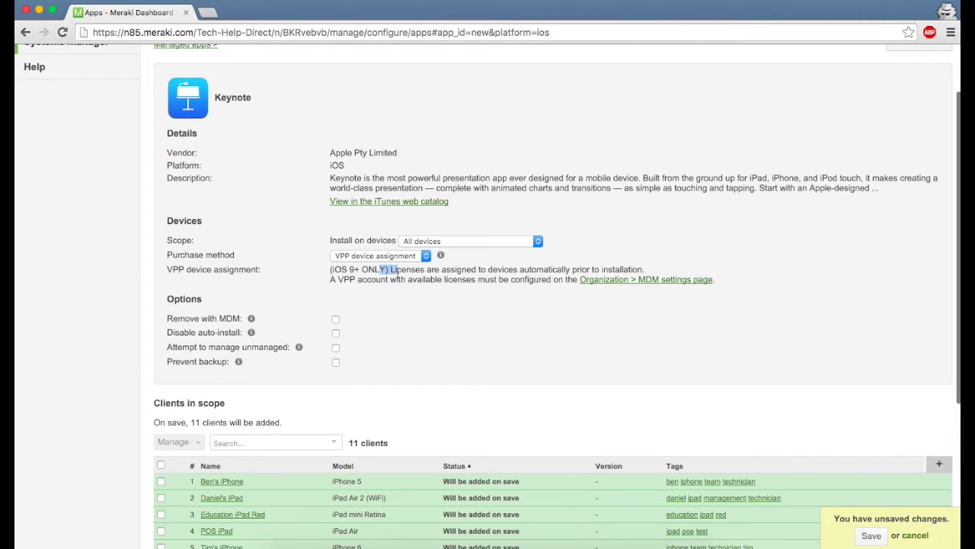
# - Scope Keynote to devices with ANY of the tags, keeping only 'education' after removing 'demo'
pyautogui.scroll(2, 397, 271)
pyautogui.click(415, 300)
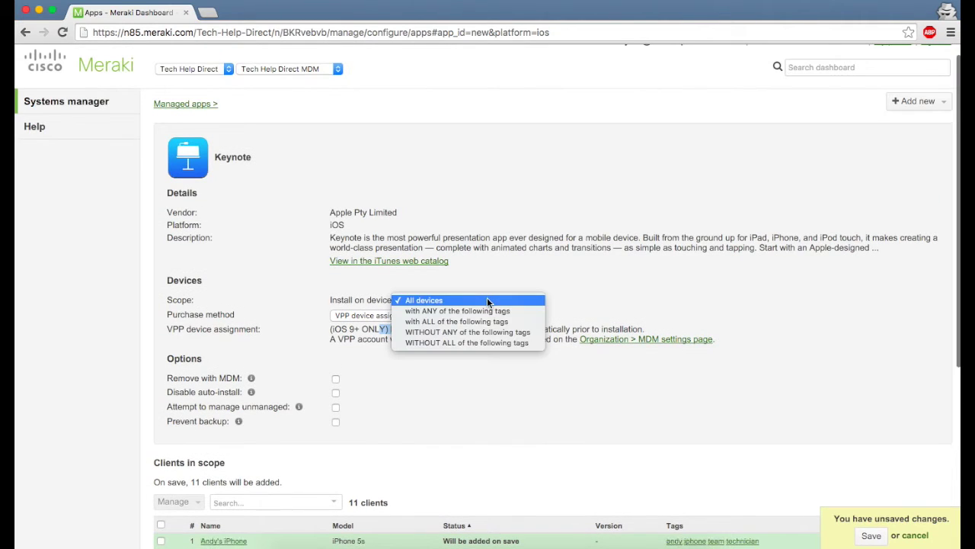
pyautogui.click(415, 299)
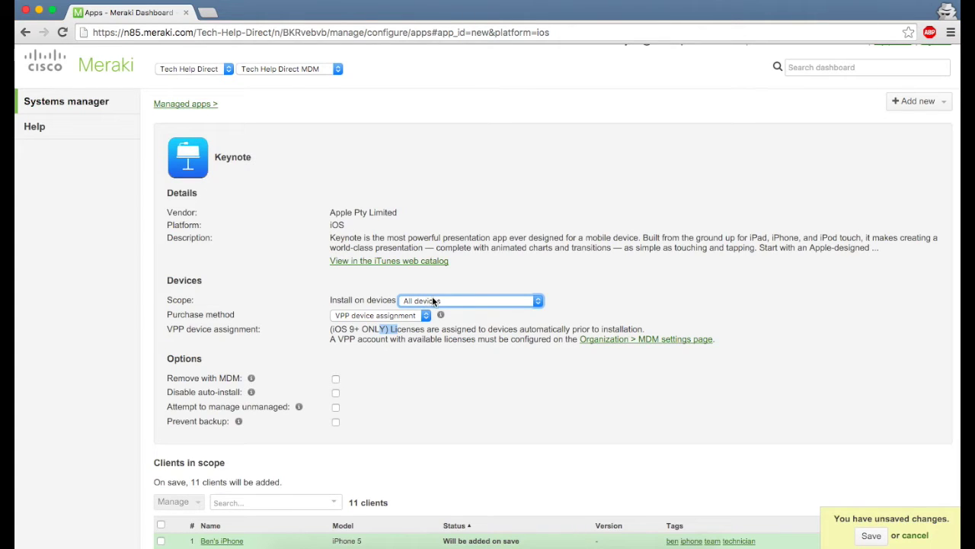
pyautogui.click(466, 301)
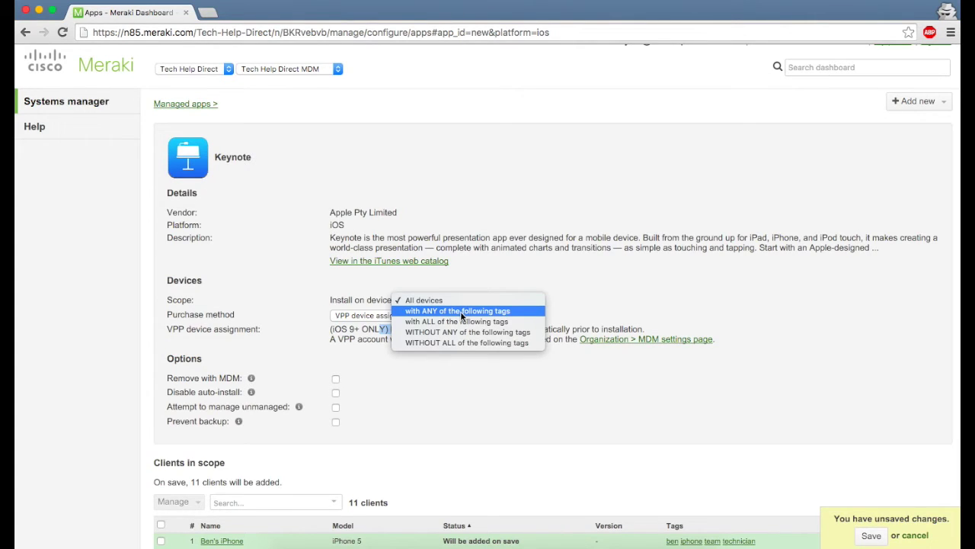
pyautogui.click(460, 311)
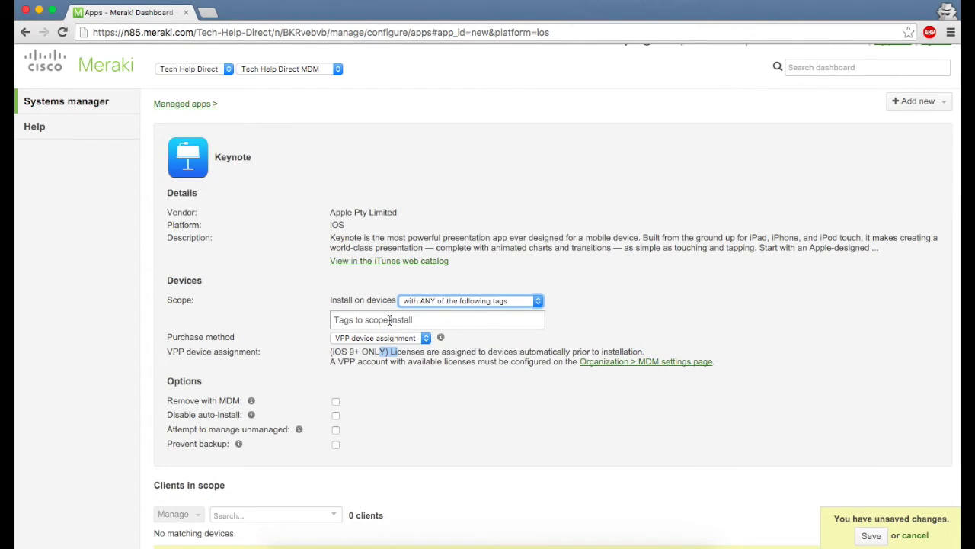
pyautogui.click(389, 320)
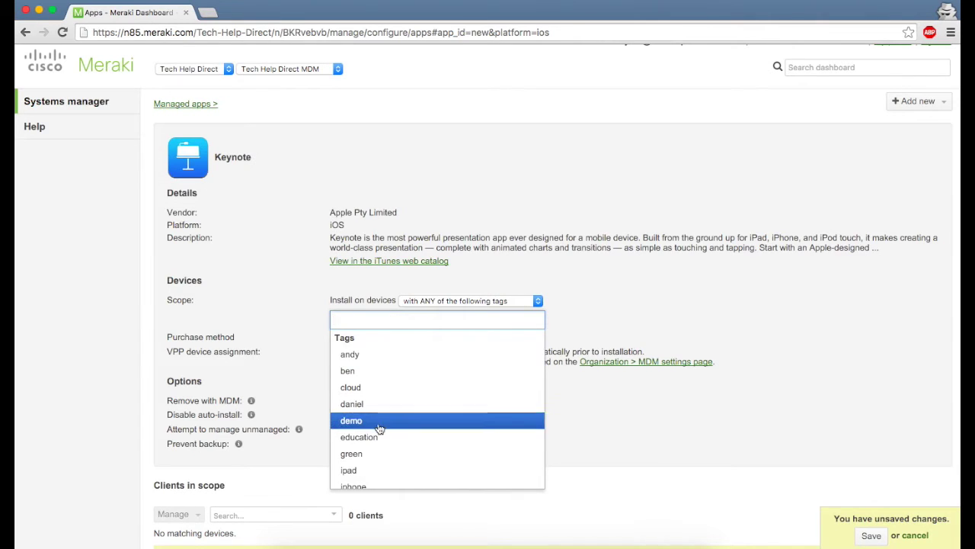
pyautogui.click(359, 437)
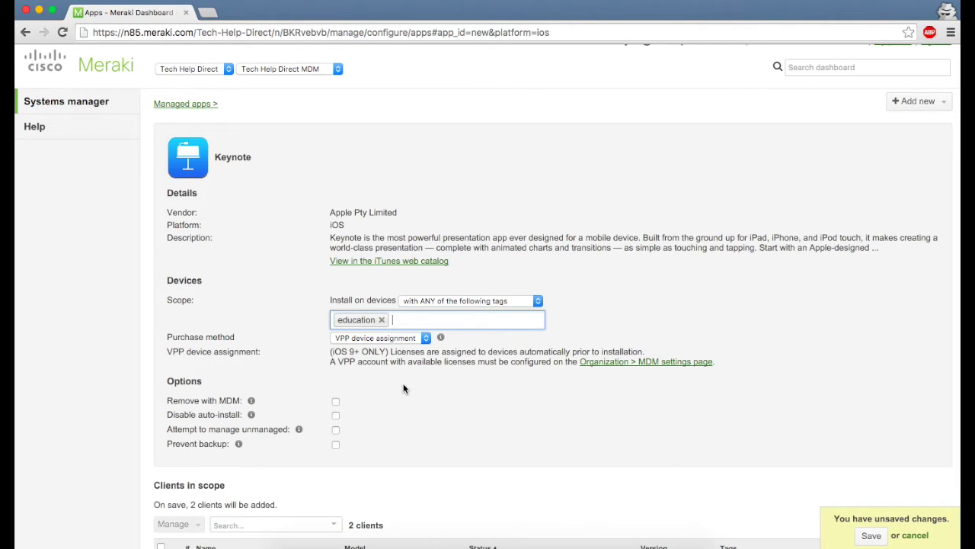
pyautogui.write('demo')
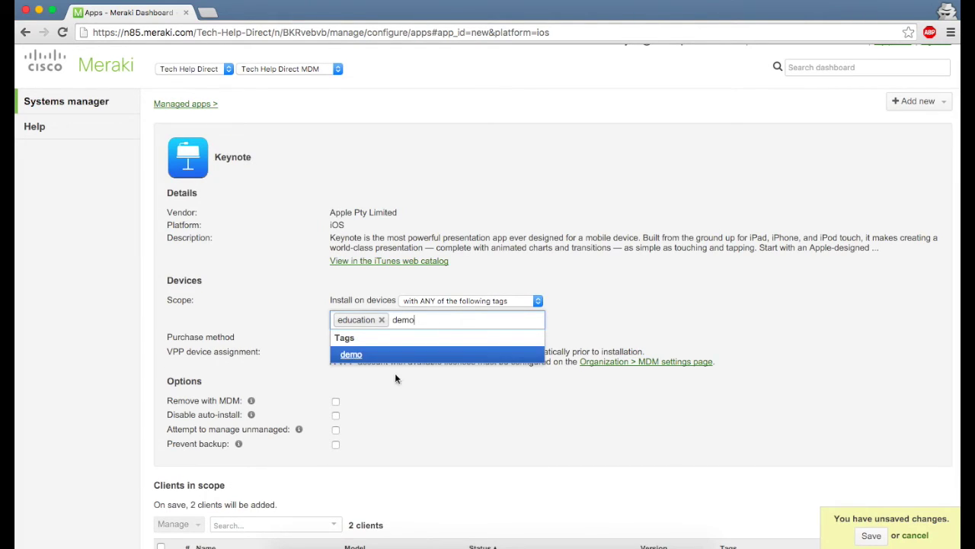
pyautogui.click(362, 353)
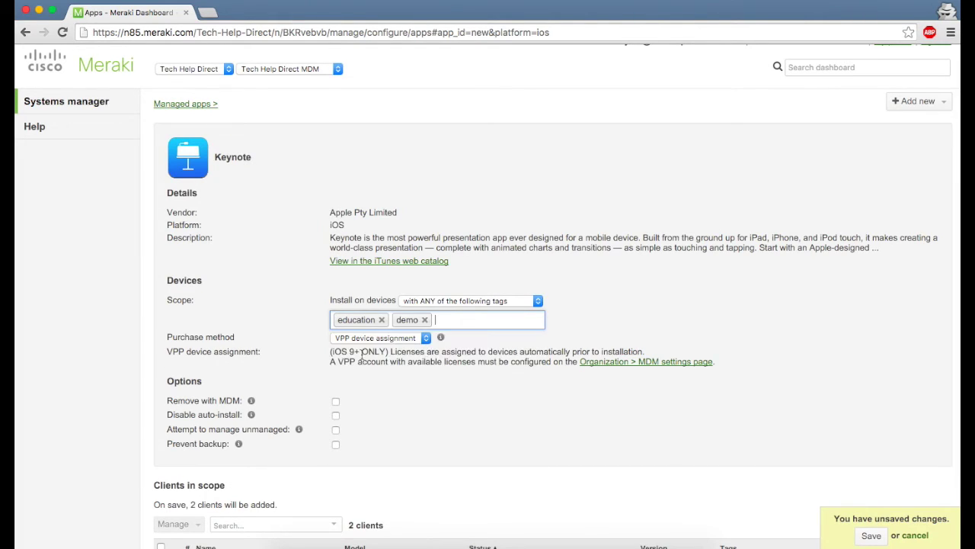
pyautogui.click(425, 319)
pyautogui.scroll(-1, 427, 389)
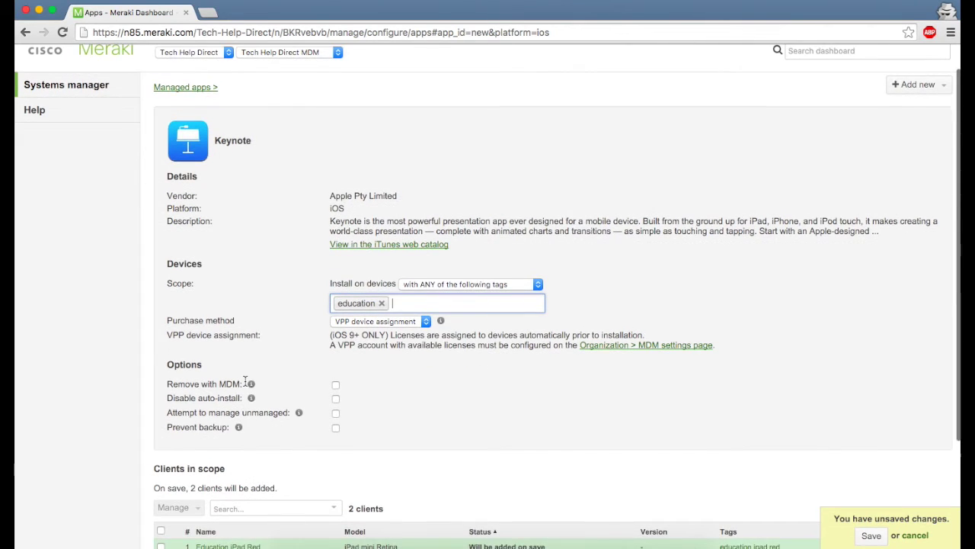
# - Tick 'Remove with MDM' under Keynote's Options so it uninstalls when devices leave MDM
pyautogui.scroll(1, 244, 381)
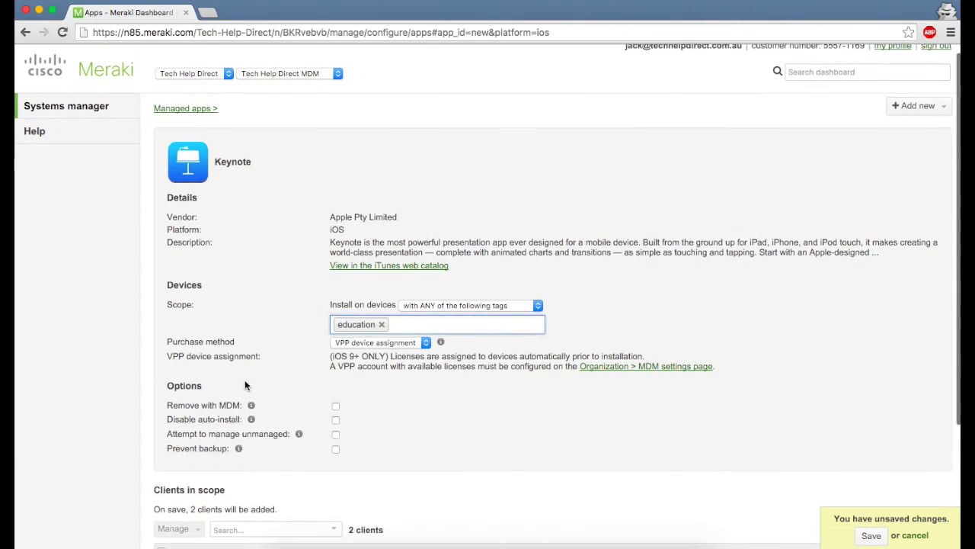
pyautogui.click(335, 406)
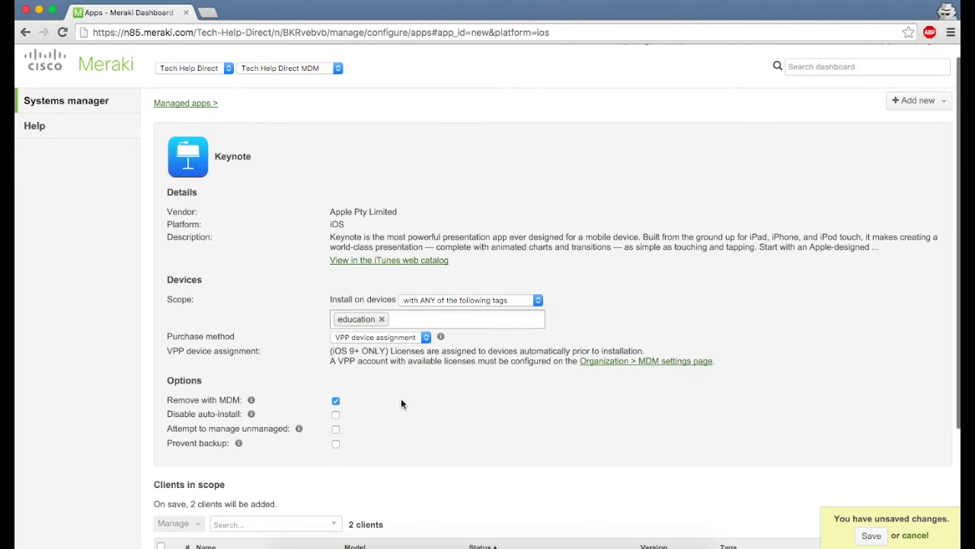
pyautogui.scroll(1, 402, 404)
pyautogui.scroll(-1, 293, 429)
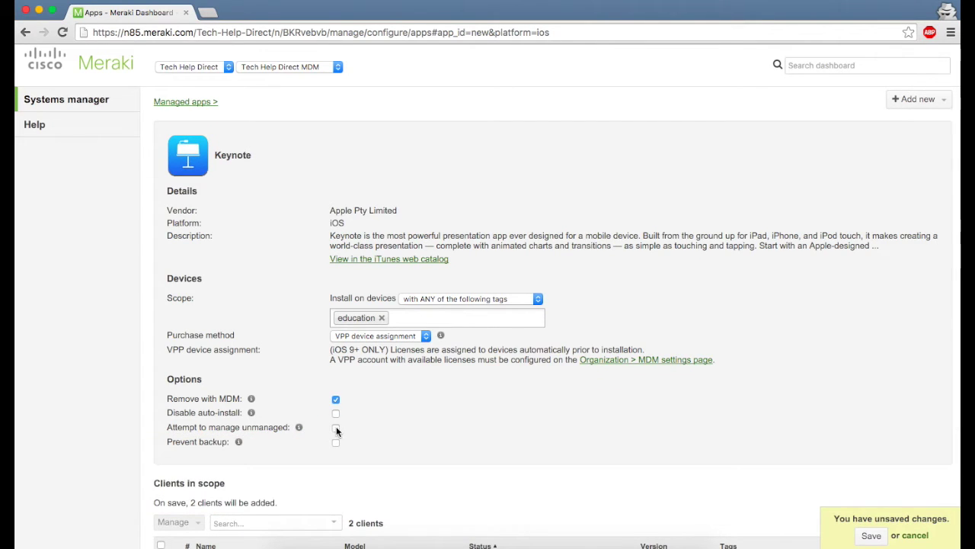
pyautogui.moveTo(301, 429)
pyautogui.scroll(1, 664, 404)
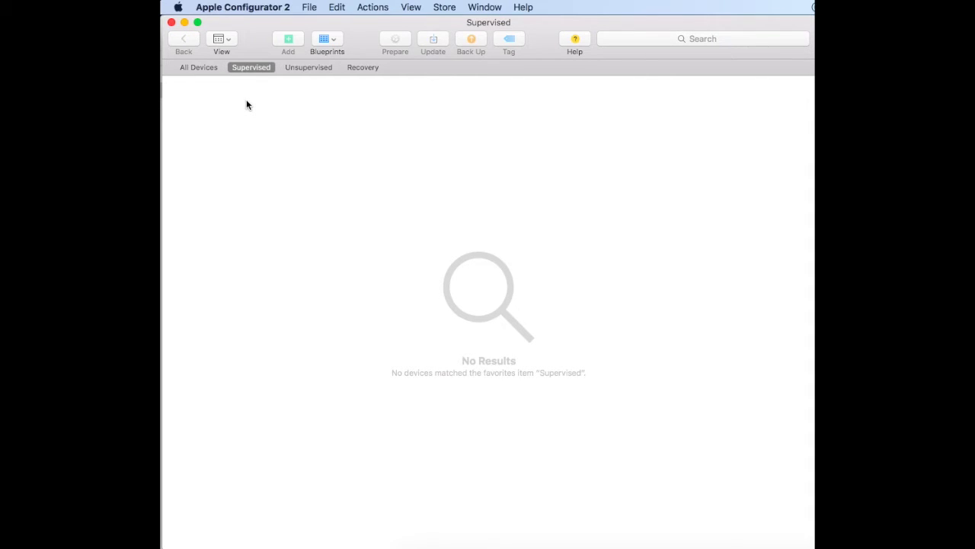
# - Show All Devices, select the iPad mini 2, and open the Blueprints menu
pyautogui.click(198, 70)
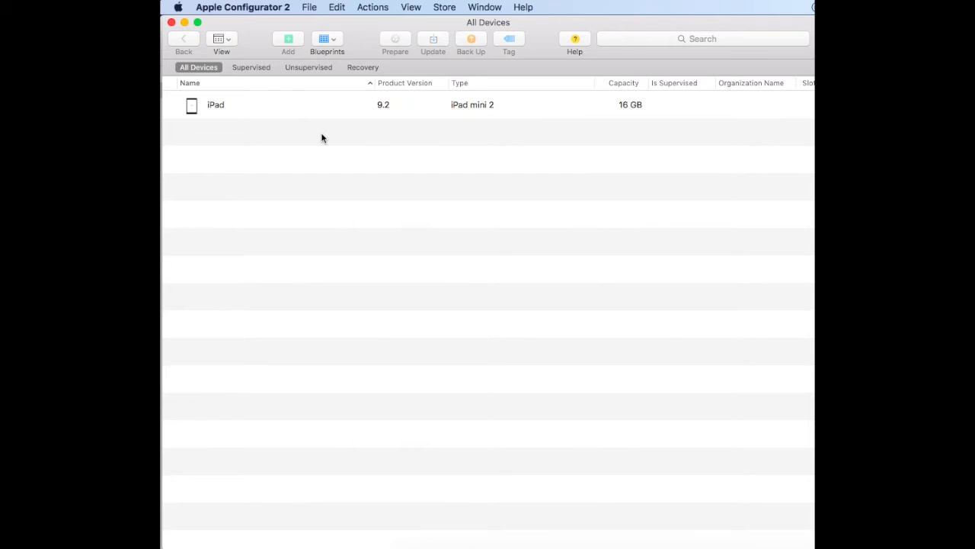
pyautogui.click(303, 108)
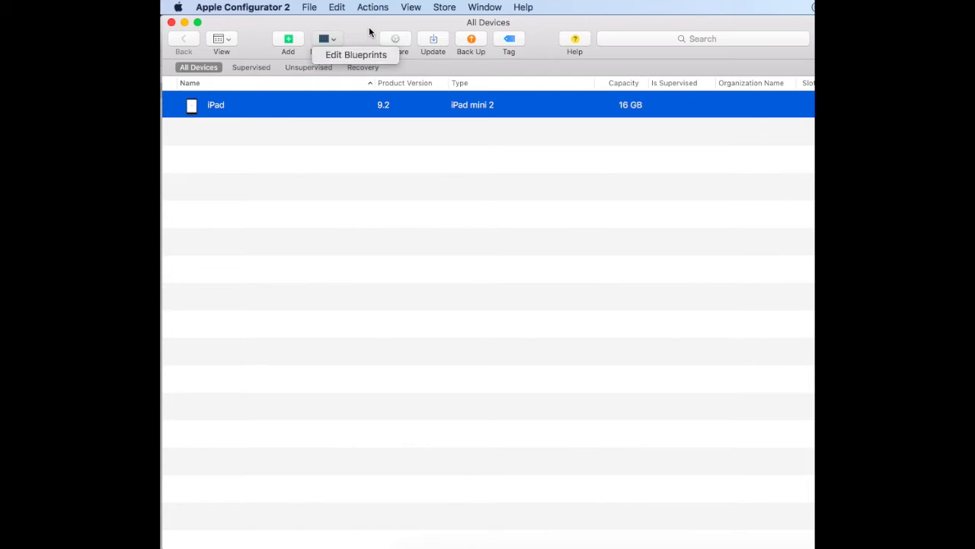
pyautogui.click(369, 28)
# - Create a new blueprint named 'iPad' in the blueprint editor
pyautogui.click(335, 42)
pyautogui.click(335, 57)
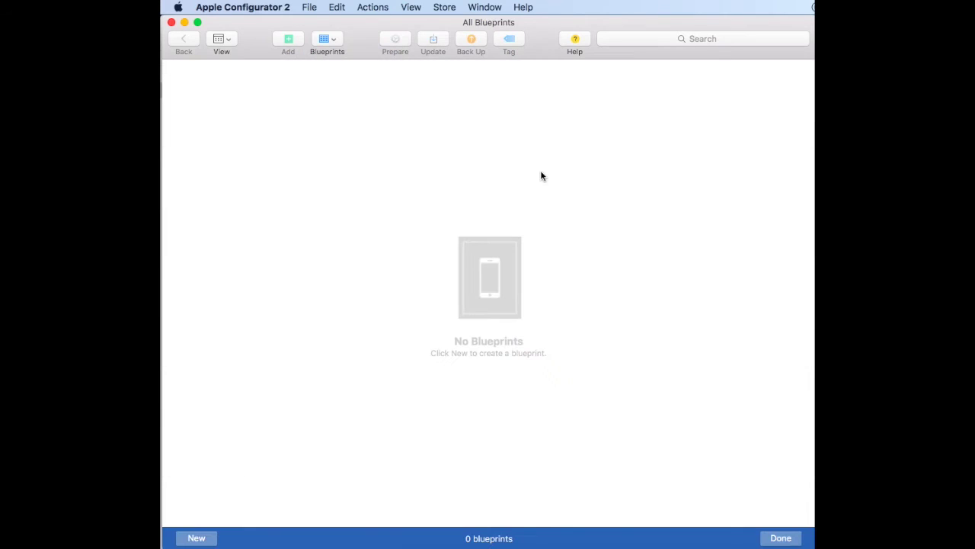
pyautogui.click(197, 538)
pyautogui.write('iPad')
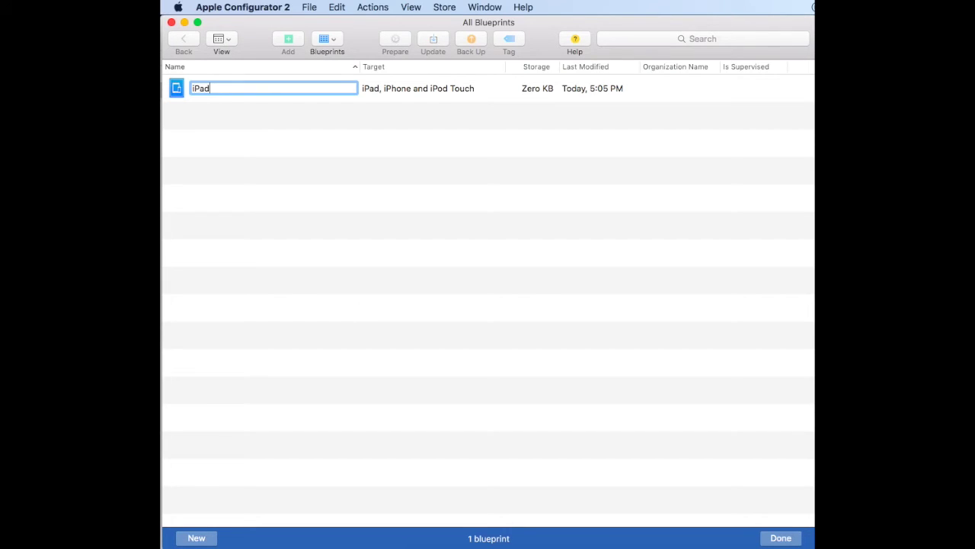
pyautogui.press('Return')
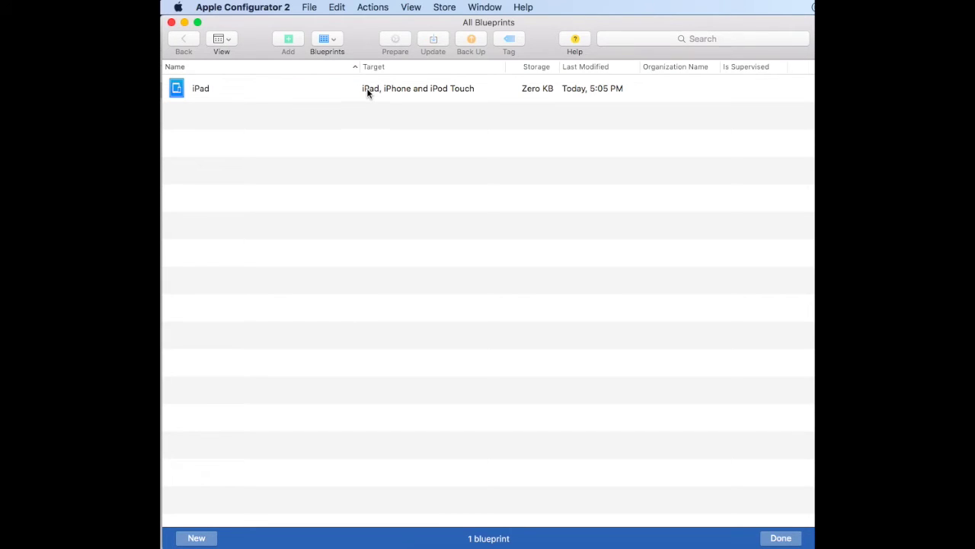
# - Set the iPad blueprint's Target to iPad devices only
pyautogui.doubleClick(253, 89)
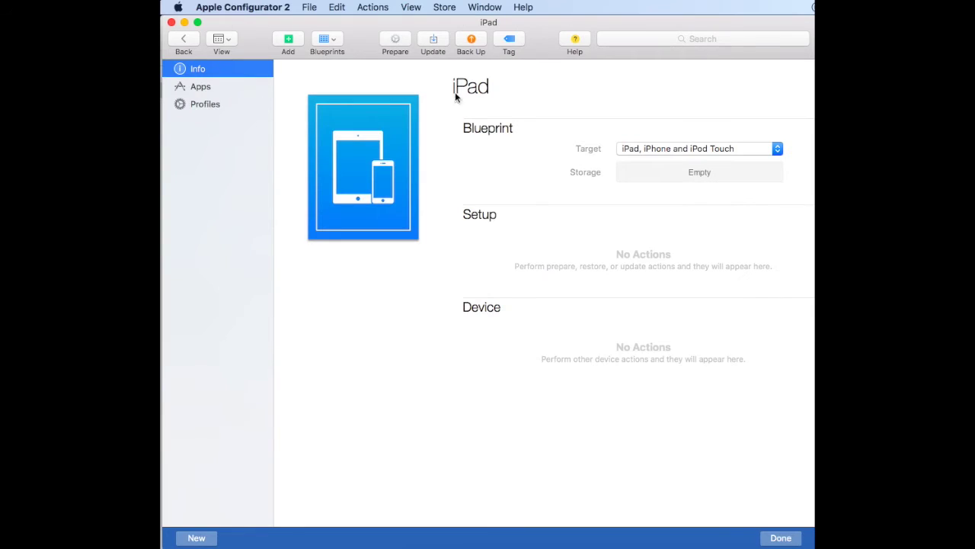
pyautogui.click(577, 135)
pyautogui.click(639, 144)
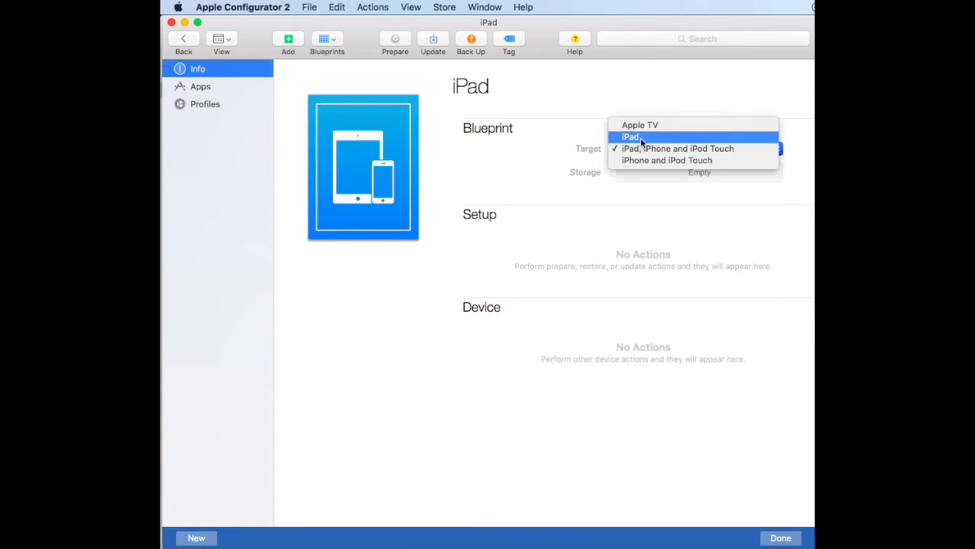
pyautogui.click(645, 135)
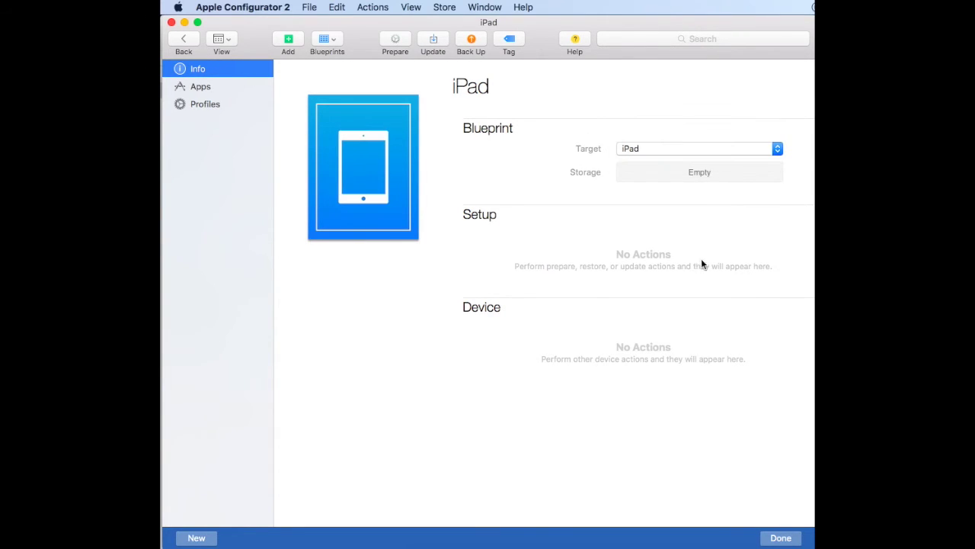
pyautogui.click(213, 105)
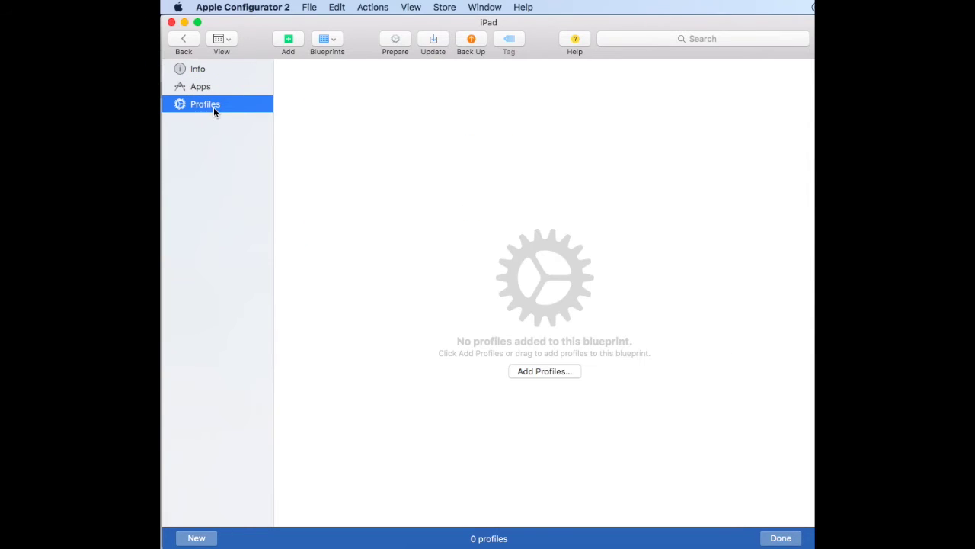
# - Add 'Wifi Profile' to the iPad blueprint, then return to All Devices and select the iPad
pyautogui.click(534, 373)
pyautogui.click(448, 279)
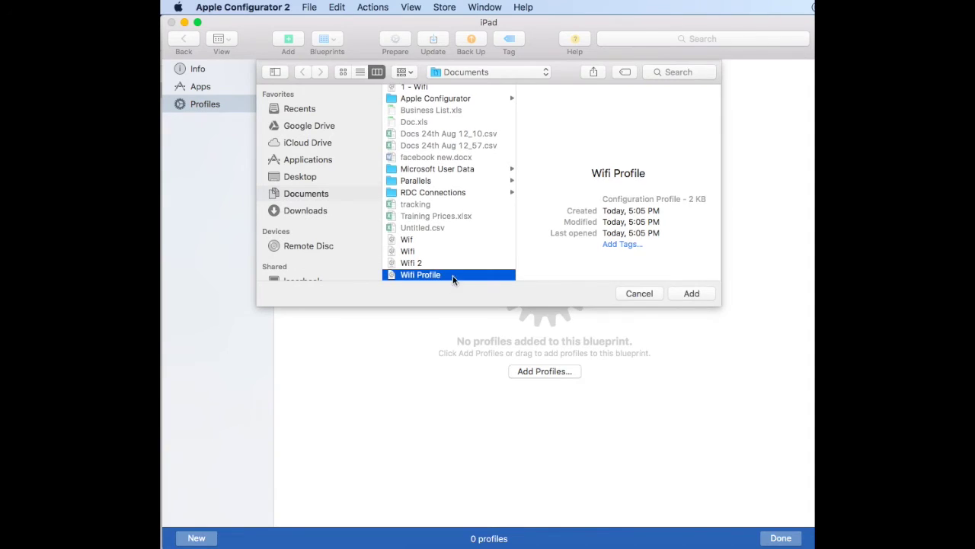
pyautogui.click(691, 294)
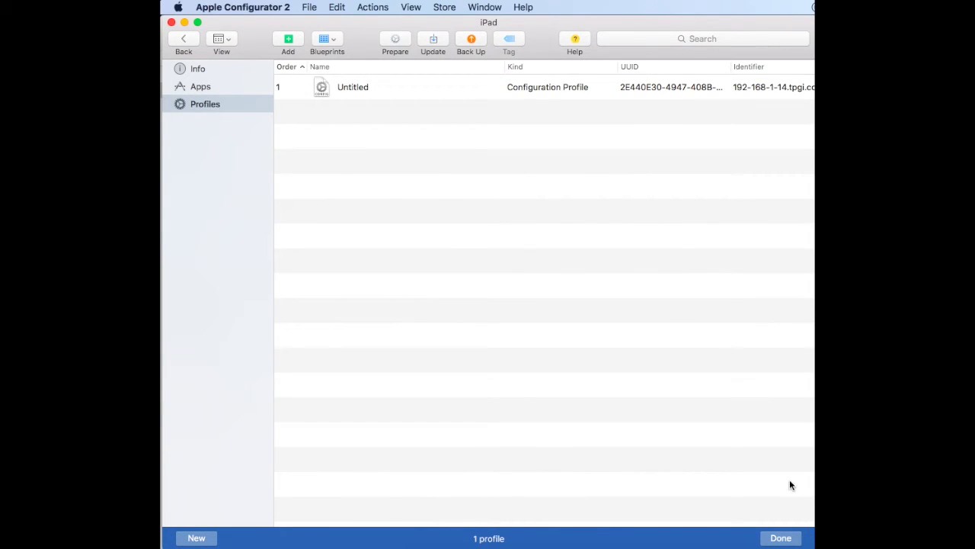
pyautogui.click(781, 538)
pyautogui.click(456, 316)
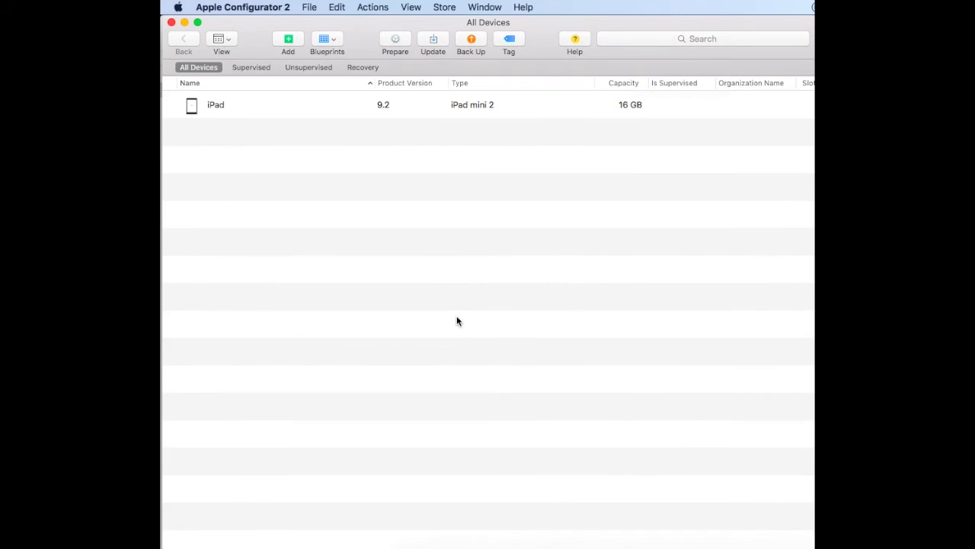
pyautogui.click(348, 111)
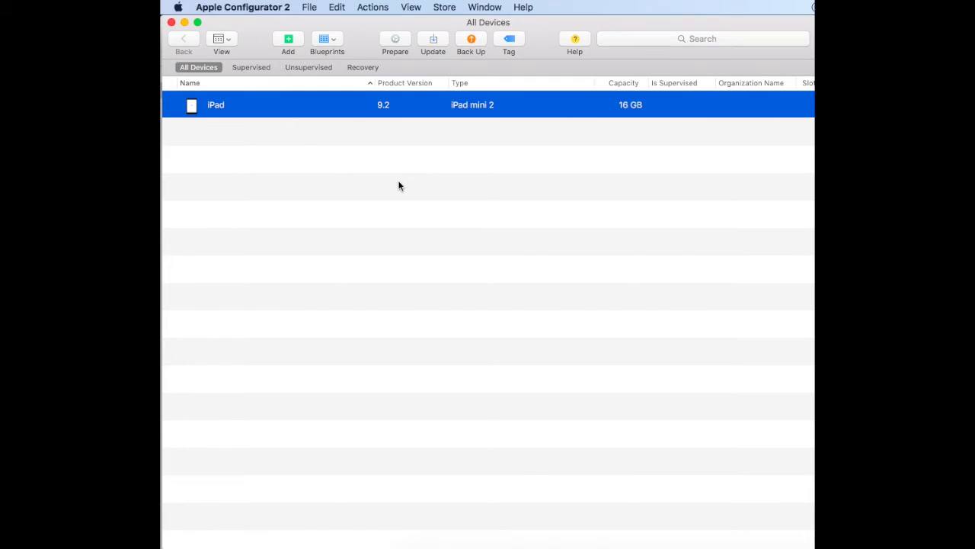
# - Start preparing the iPad with Meraki MDM as enrollment server, advancing to organization assignment
pyautogui.click(393, 42)
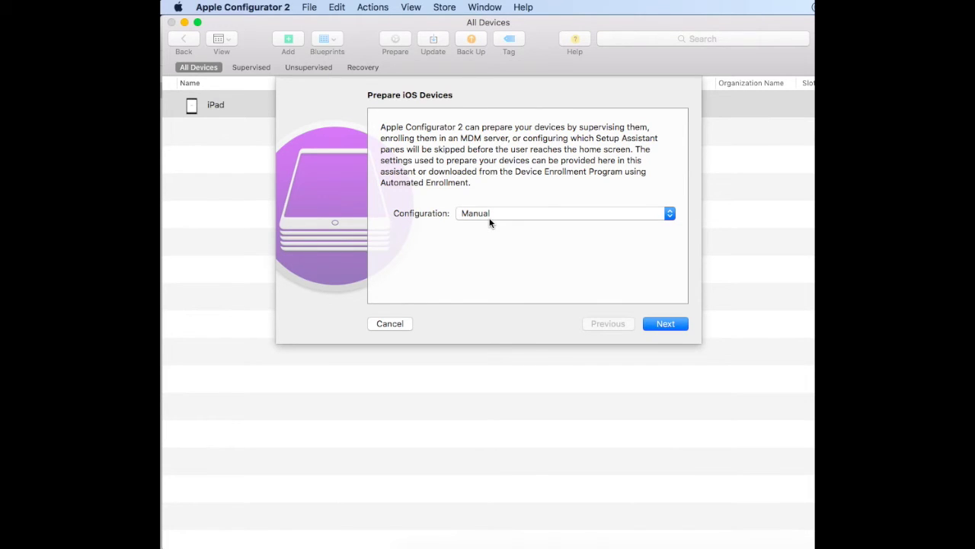
pyautogui.click(664, 326)
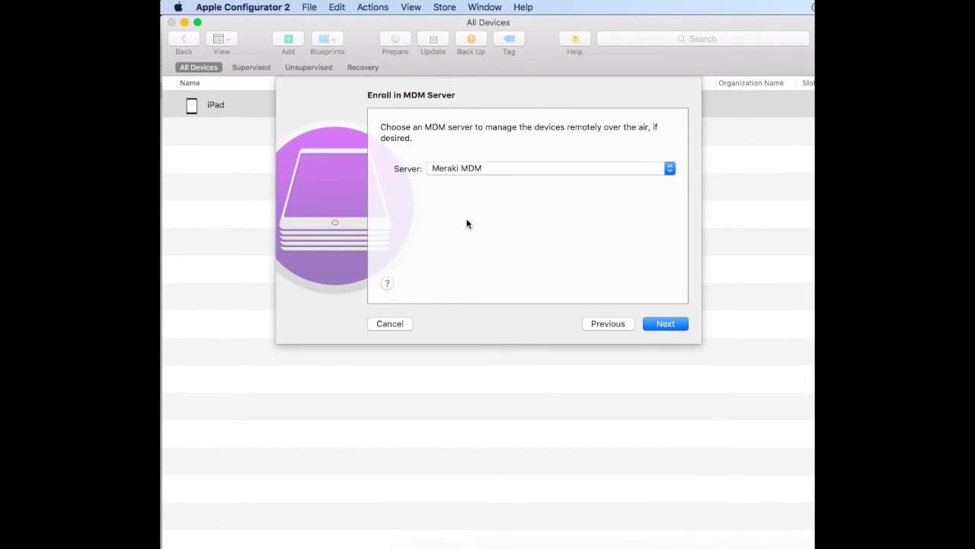
pyautogui.click(439, 172)
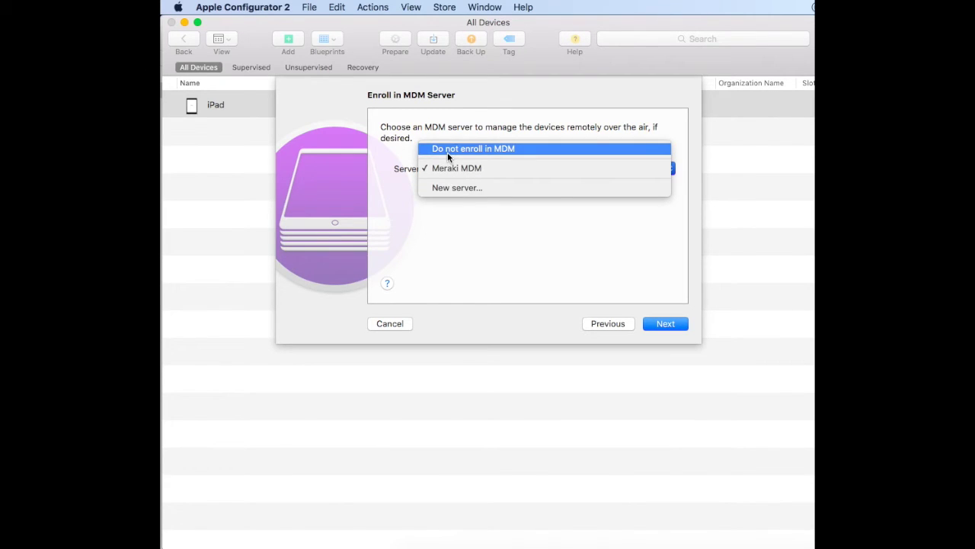
pyautogui.click(391, 190)
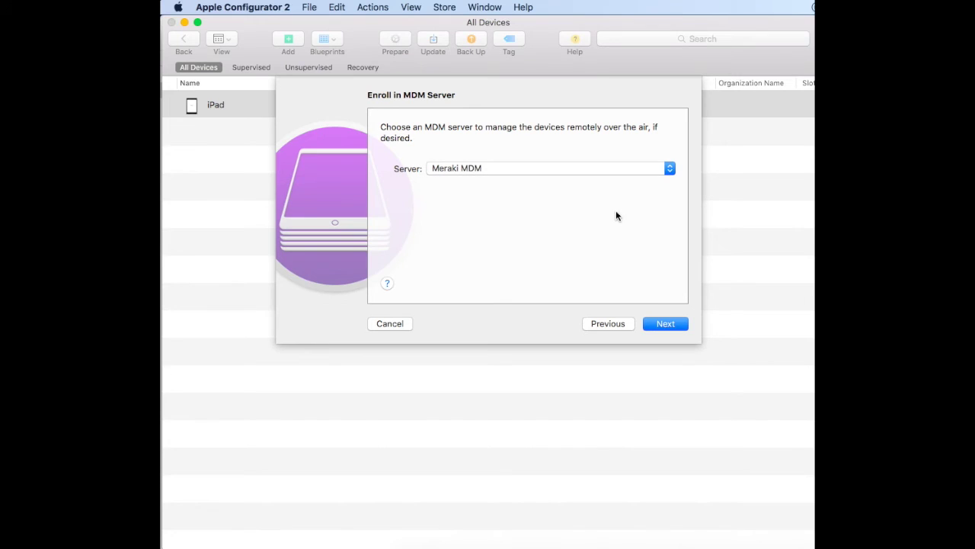
pyautogui.click(667, 324)
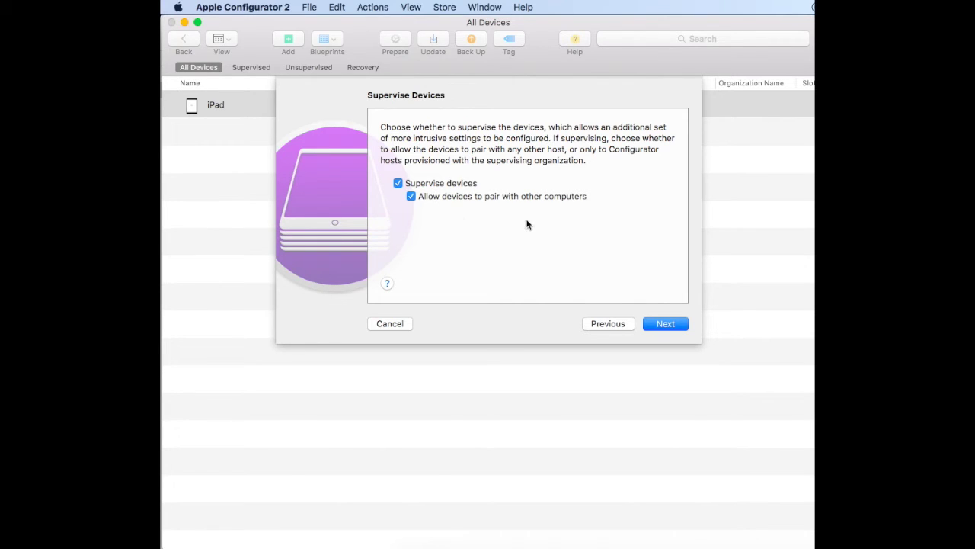
pyautogui.click(675, 325)
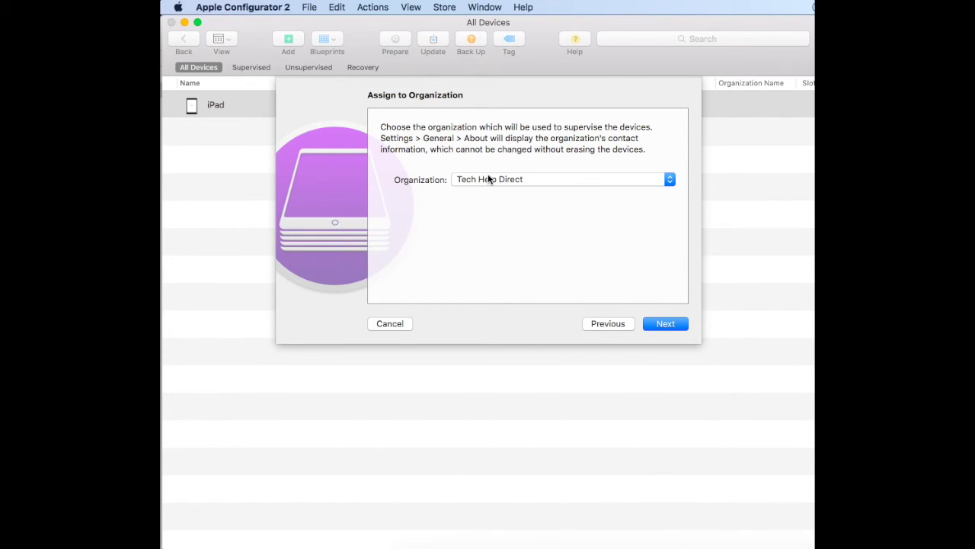
pyautogui.click(489, 178)
# - Confirm Tech Help Direct as the supervising organization and continue
pyautogui.click(488, 176)
pyautogui.click(515, 183)
pyautogui.click(401, 161)
pyautogui.click(474, 179)
pyautogui.click(495, 199)
pyautogui.click(659, 319)
# - Limit Setup Assistant to Language, Region and Location Services, leaving Siri off, and prepare the iPad
pyautogui.click(666, 322)
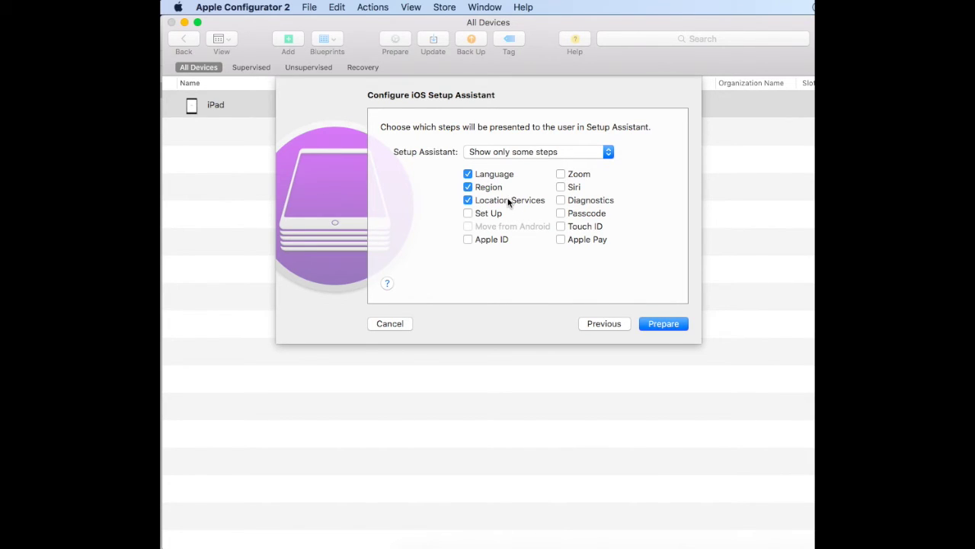
pyautogui.click(563, 189)
pyautogui.click(562, 189)
pyautogui.click(664, 323)
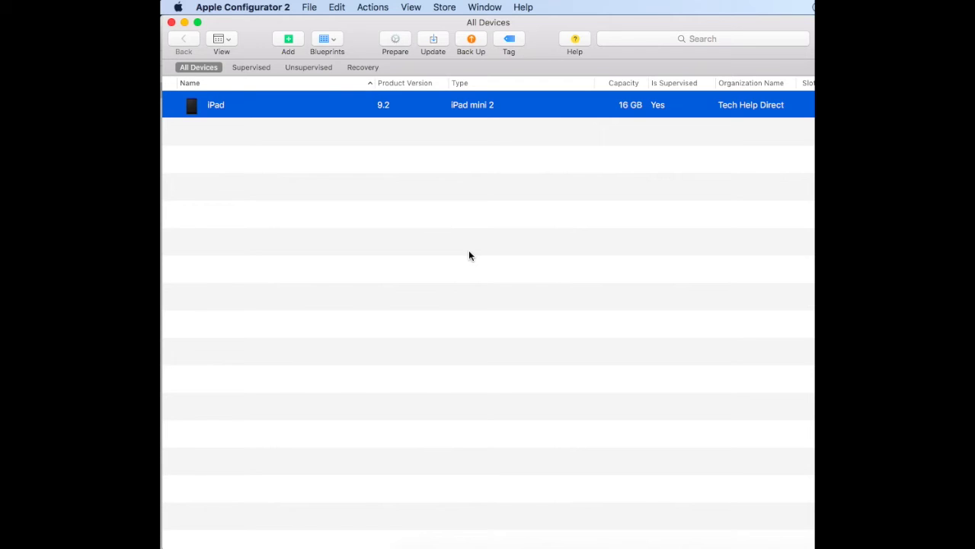
# - Filter to Supervised devices, select the iPad mini 2 and apply the 'iPad' blueprint
pyautogui.click(260, 67)
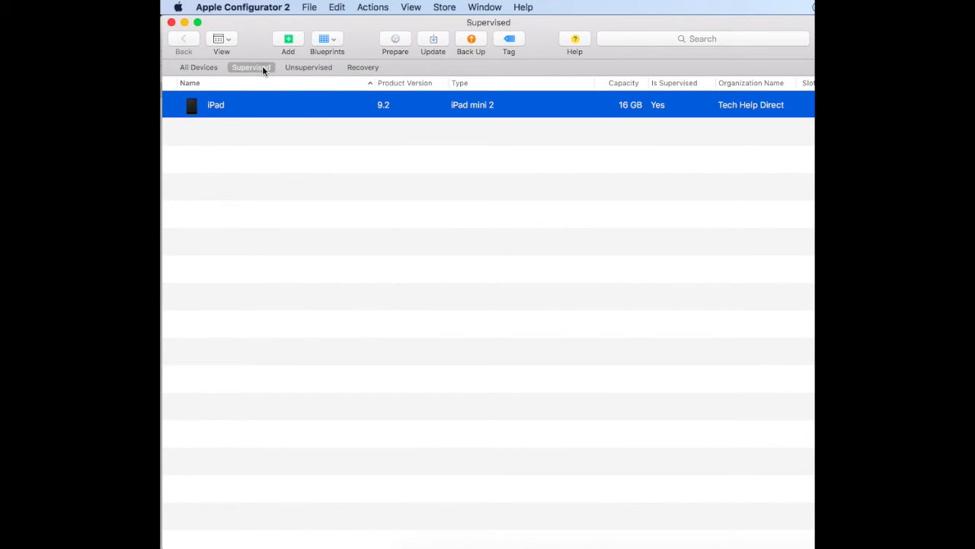
pyautogui.click(306, 67)
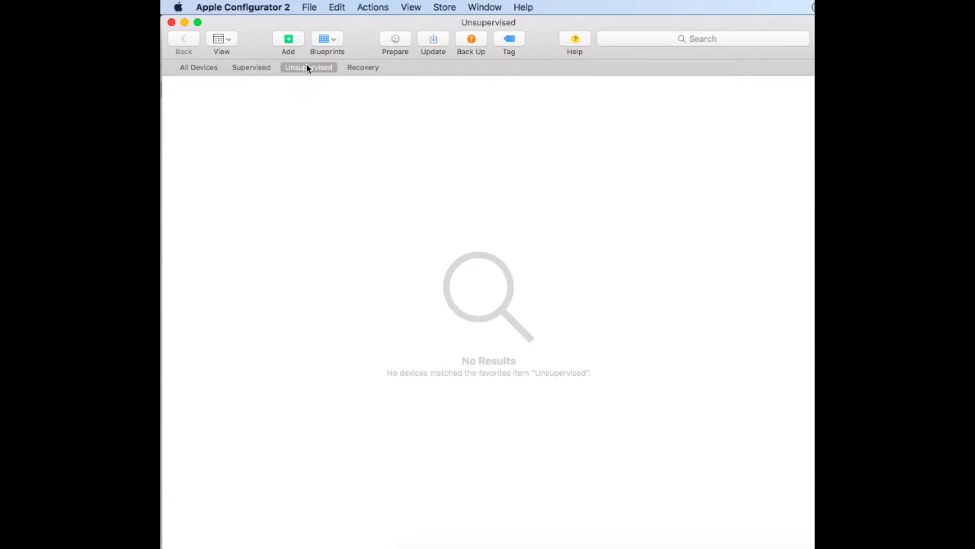
pyautogui.click(258, 69)
pyautogui.click(299, 104)
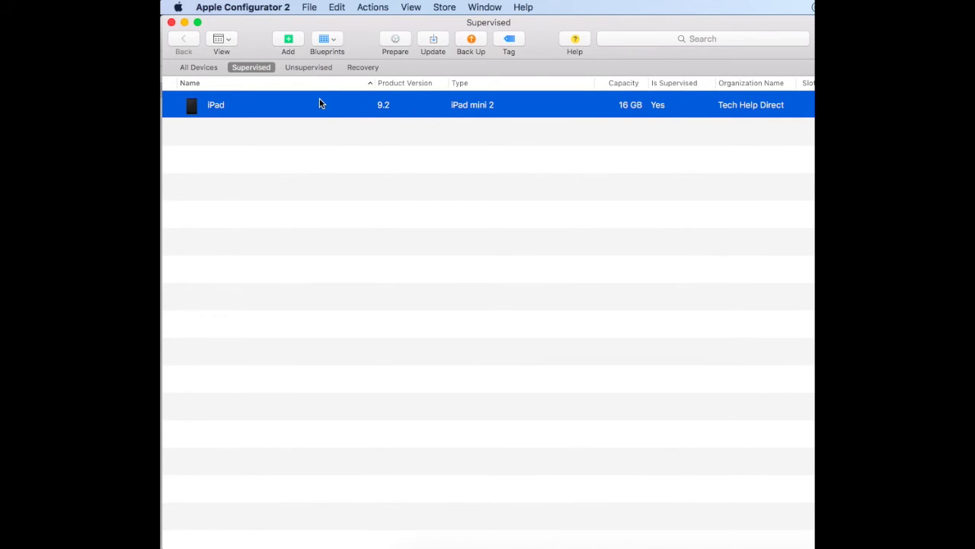
pyautogui.click(330, 39)
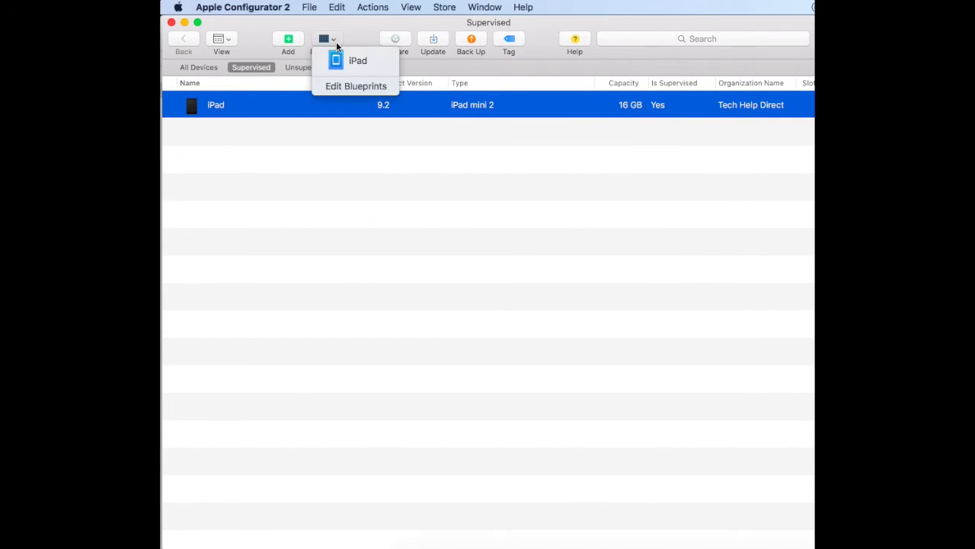
pyautogui.click(345, 60)
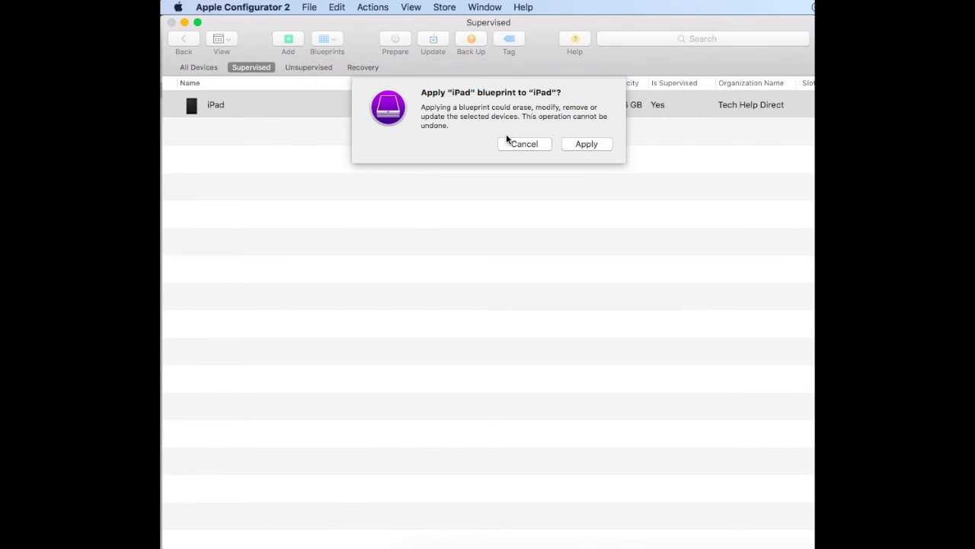
pyautogui.click(584, 144)
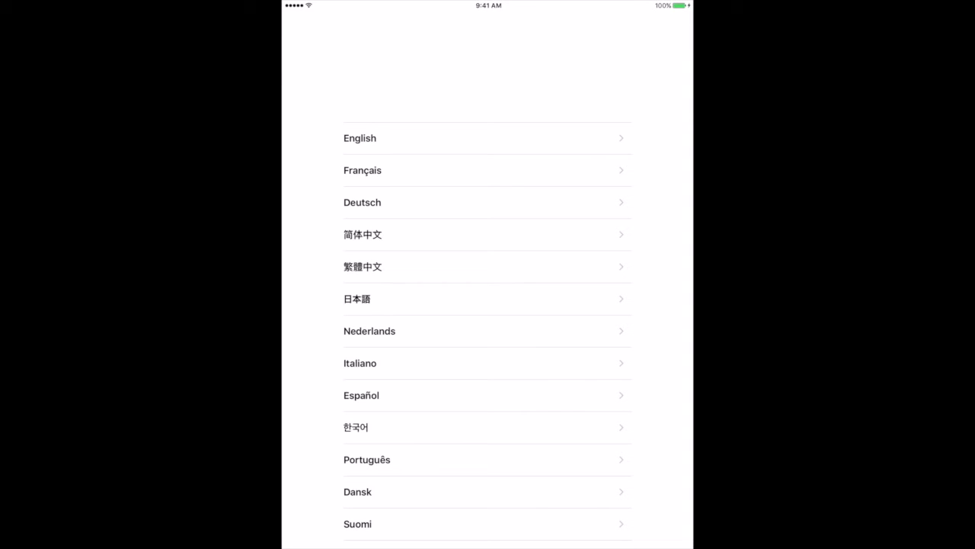
# - Set up the iPad in English for Australia with Tech Help Direct's configuration, agreeing to the terms
pyautogui.click(360, 138)
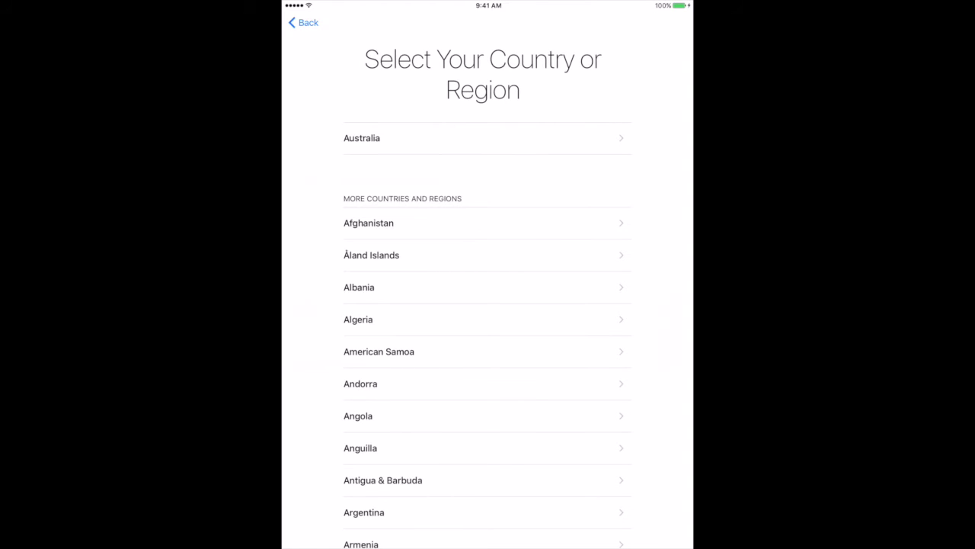
pyautogui.click(362, 137)
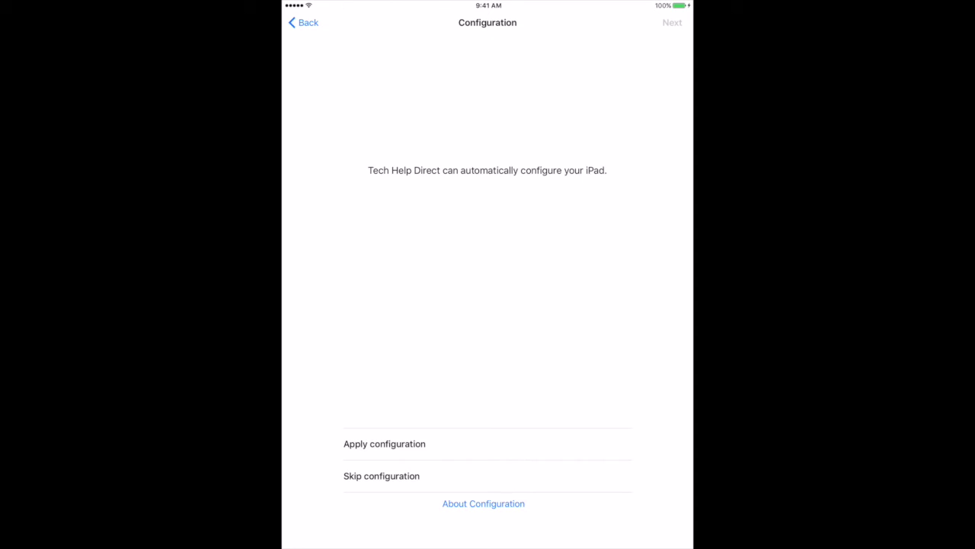
pyautogui.click(385, 444)
pyautogui.click(672, 22)
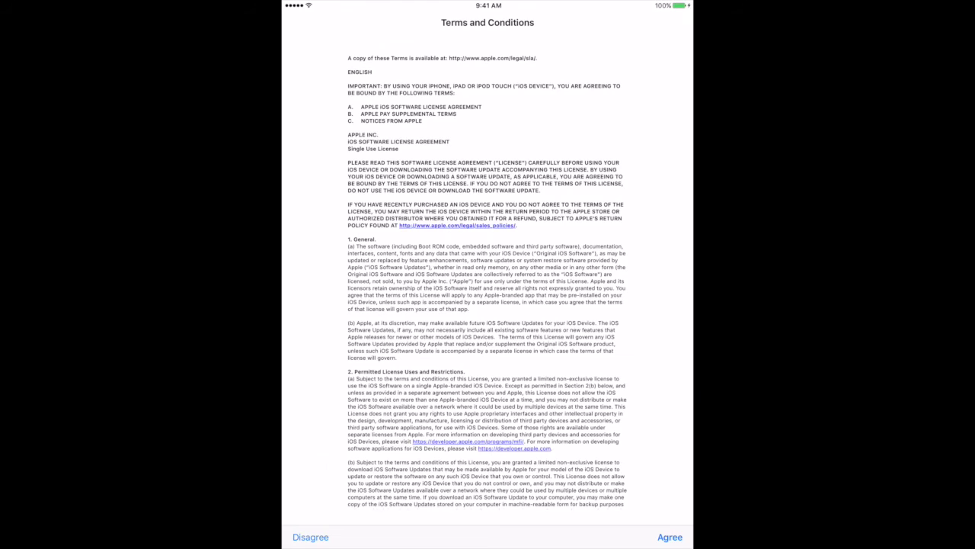
pyautogui.click(670, 536)
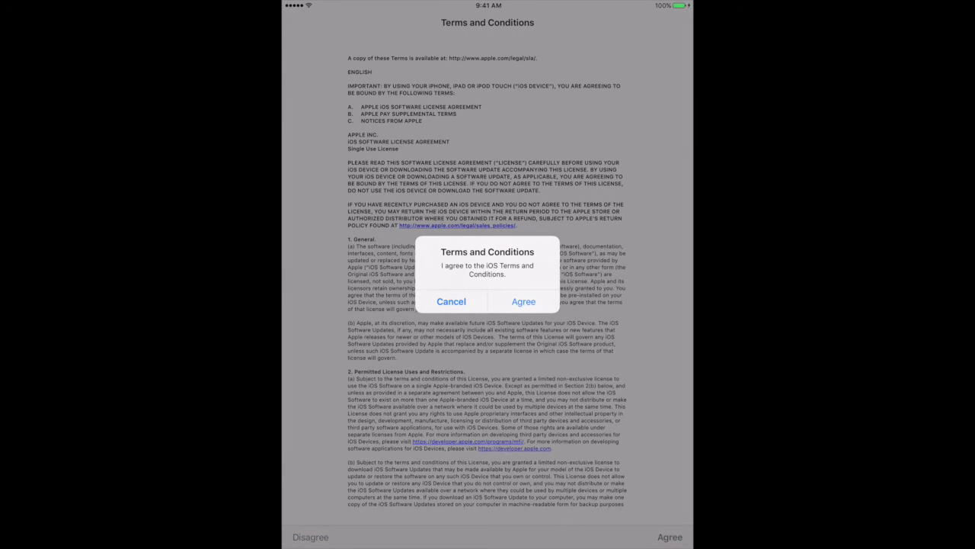
pyautogui.click(523, 301)
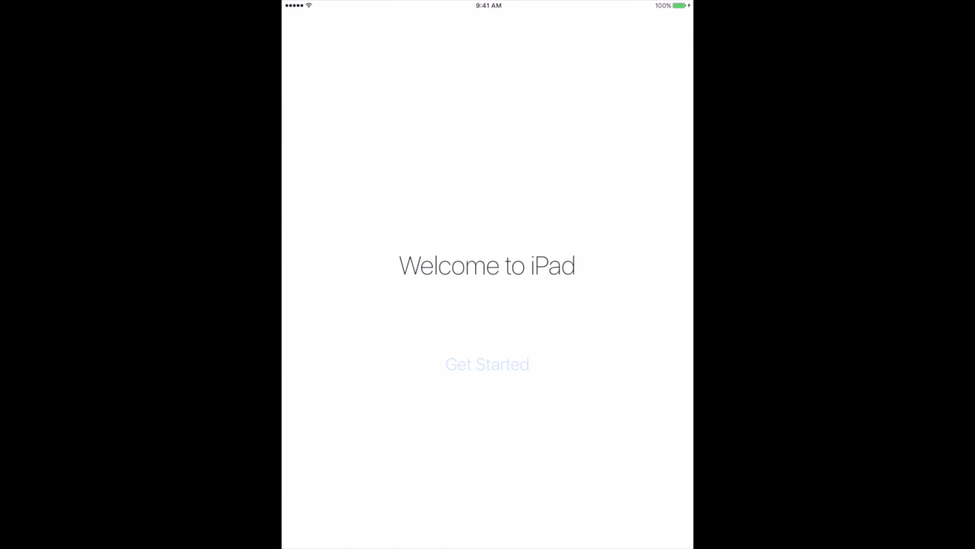
pyautogui.click(487, 364)
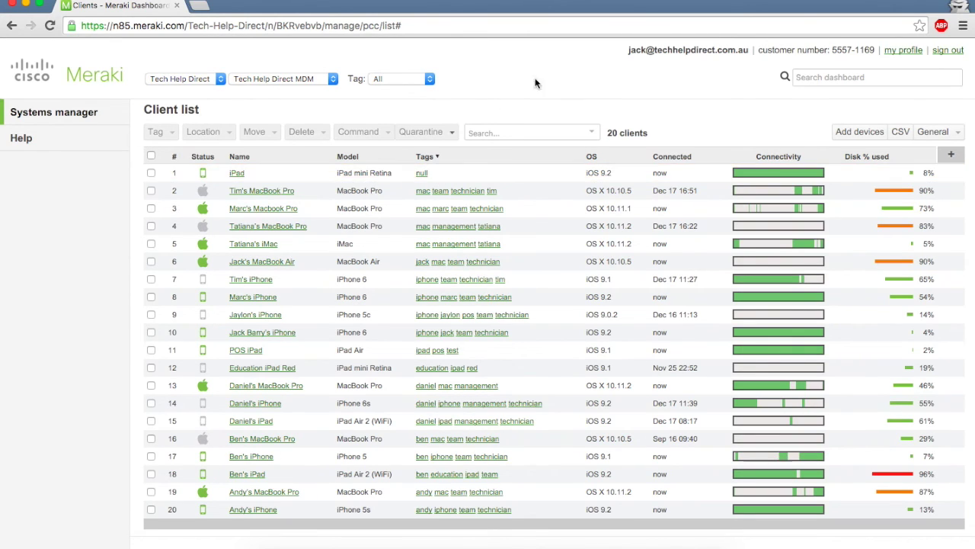
# - Filter the client list by 'null' to isolate the new iPad mini Retina
pyautogui.click(524, 130)
pyautogui.write('null')
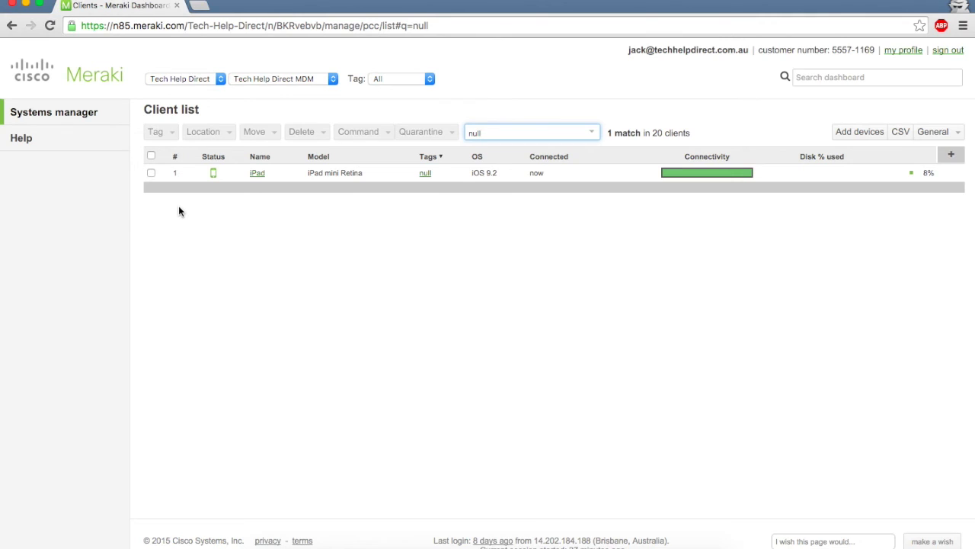
# - Add the education and demo tags to the selected iPad
pyautogui.click(151, 173)
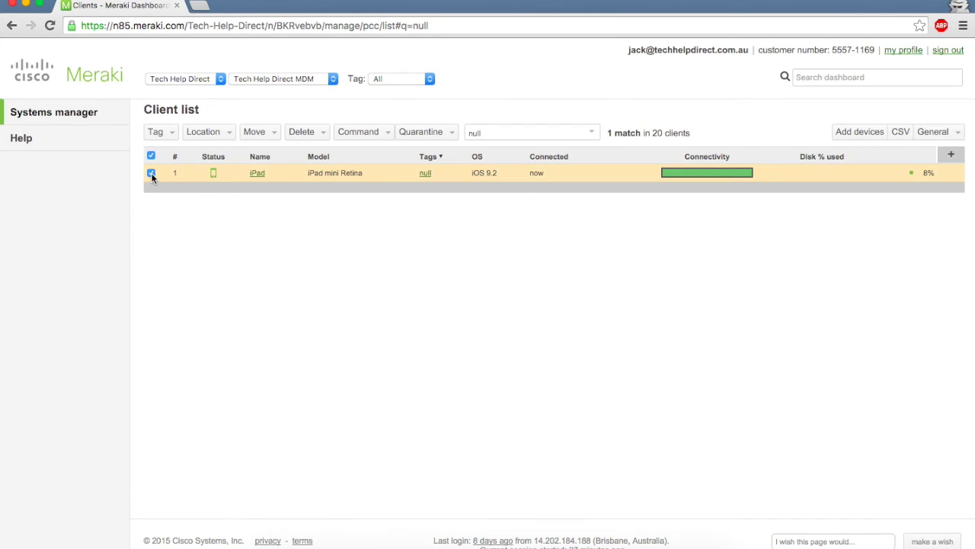
pyautogui.click(158, 137)
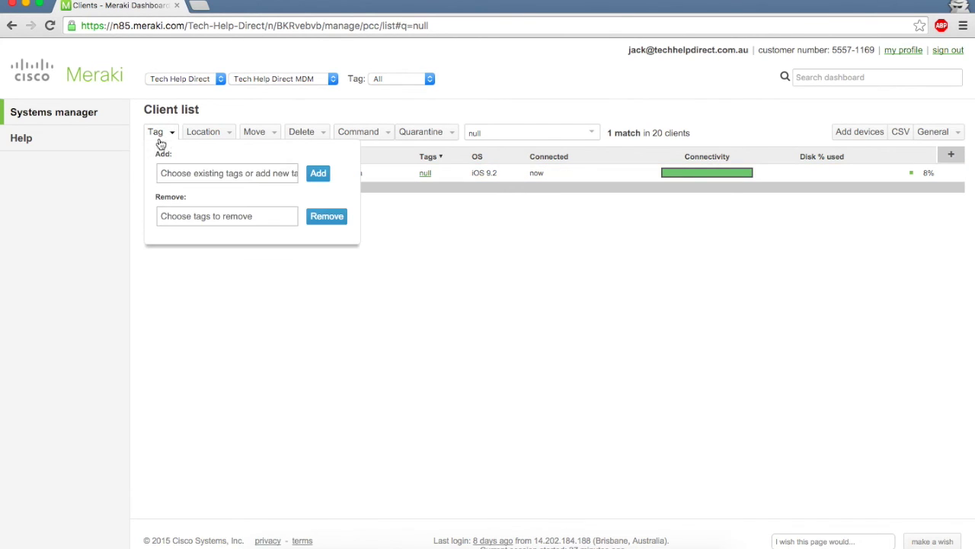
pyautogui.click(200, 173)
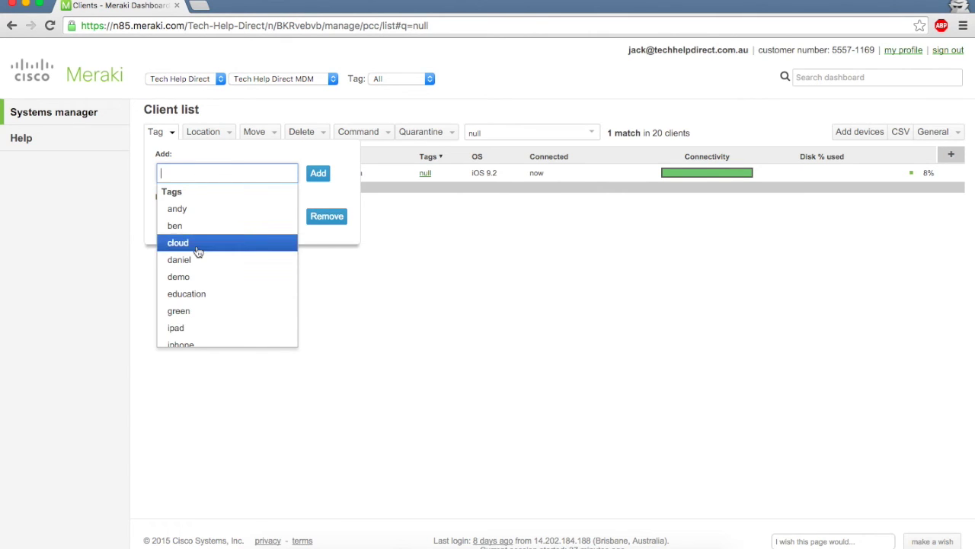
pyautogui.click(198, 294)
pyautogui.click(236, 172)
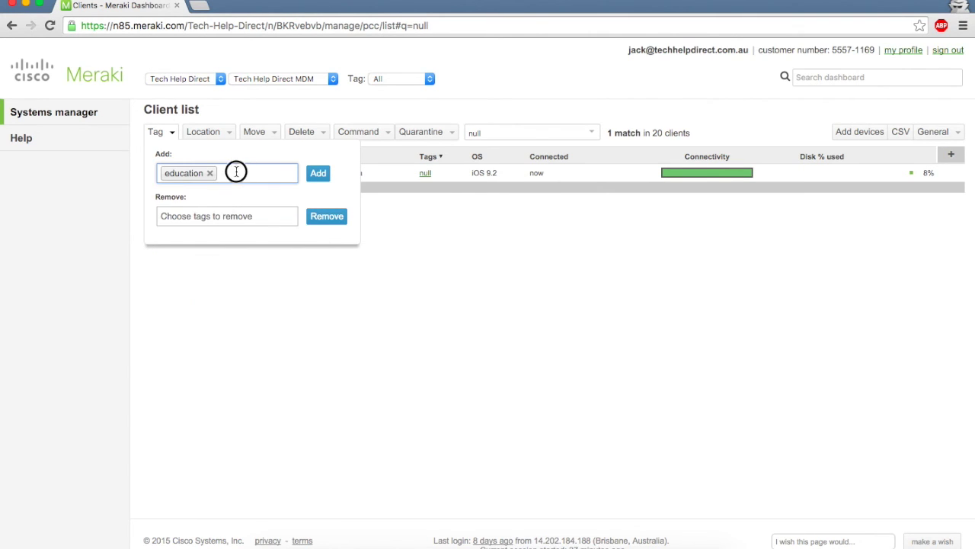
pyautogui.write('demo')
pyautogui.press('Return')
pyautogui.click(292, 175)
pyautogui.write('ipa')
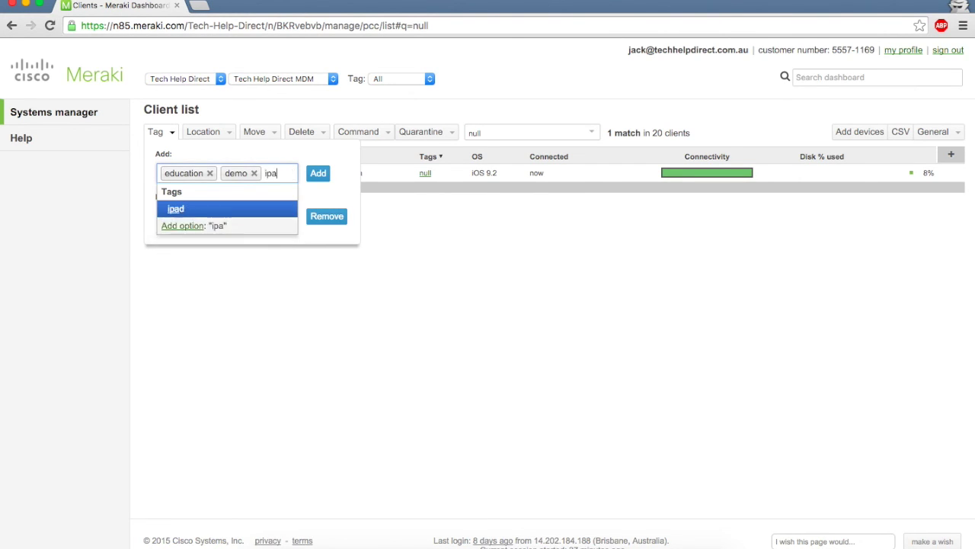
pyautogui.write('d9')
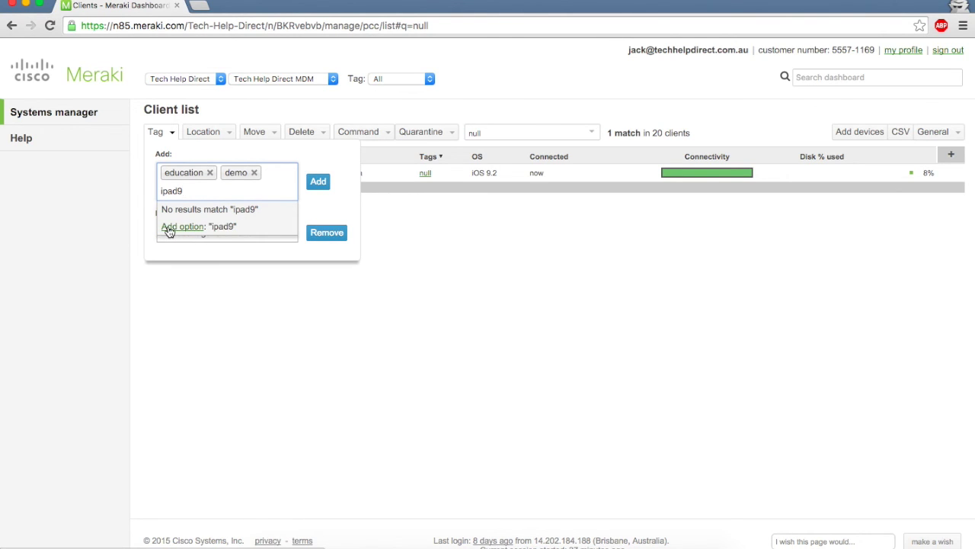
pyautogui.press('BackSpace')
pyautogui.press('BackSpace')
pyautogui.press('BackSpace')
pyautogui.press('BackSpace')
pyautogui.press('BackSpace')
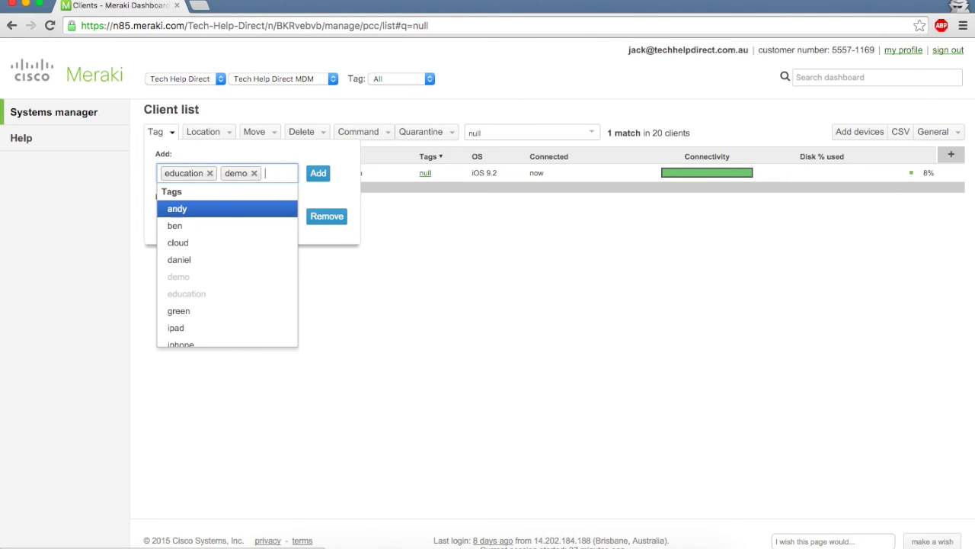
pyautogui.click(319, 173)
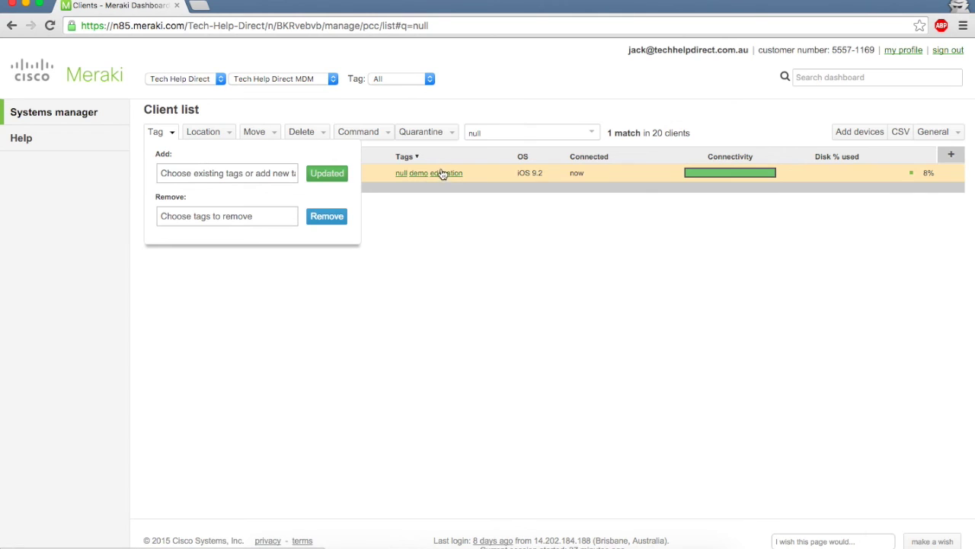
# - Remove the null tag from the iPad, leaving demo and education
pyautogui.click(234, 215)
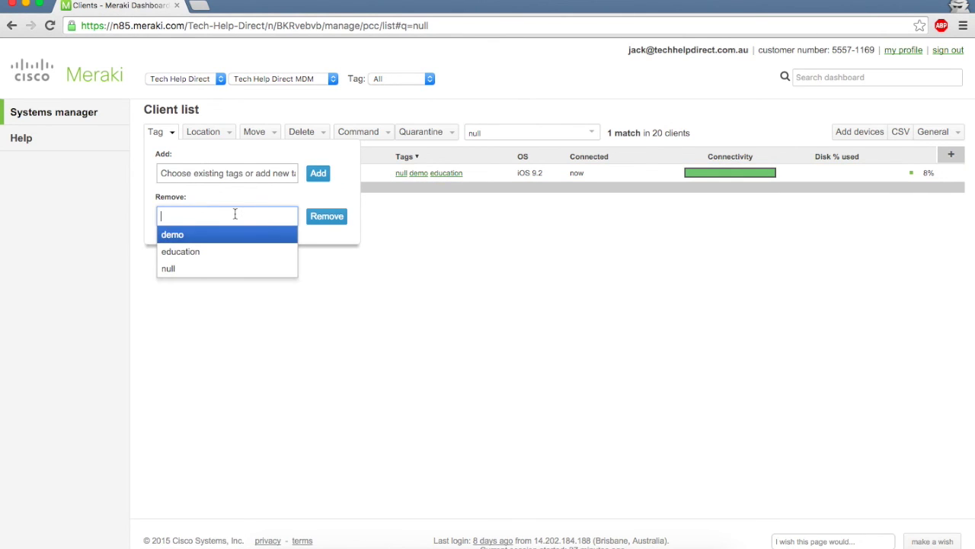
pyautogui.write('null')
pyautogui.click(201, 236)
pyautogui.click(334, 218)
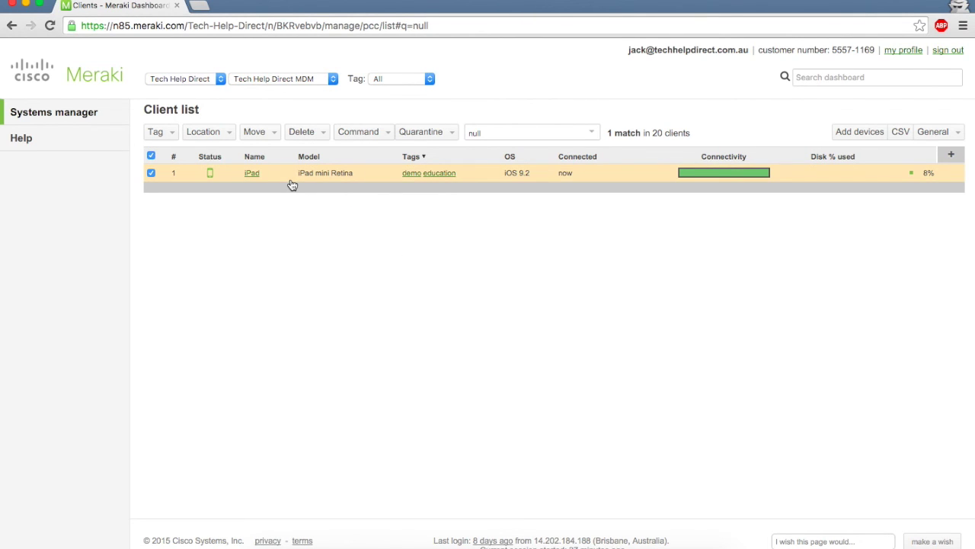
pyautogui.click(292, 183)
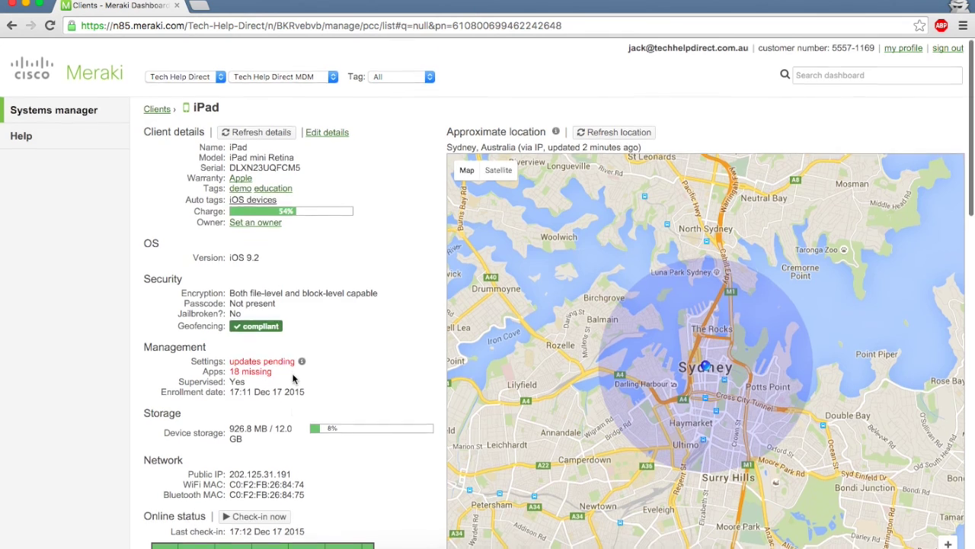
# - Scroll the iPad's client details to review its tags, supervised status and 18 missing apps
pyautogui.scroll(-15, 442, 363)
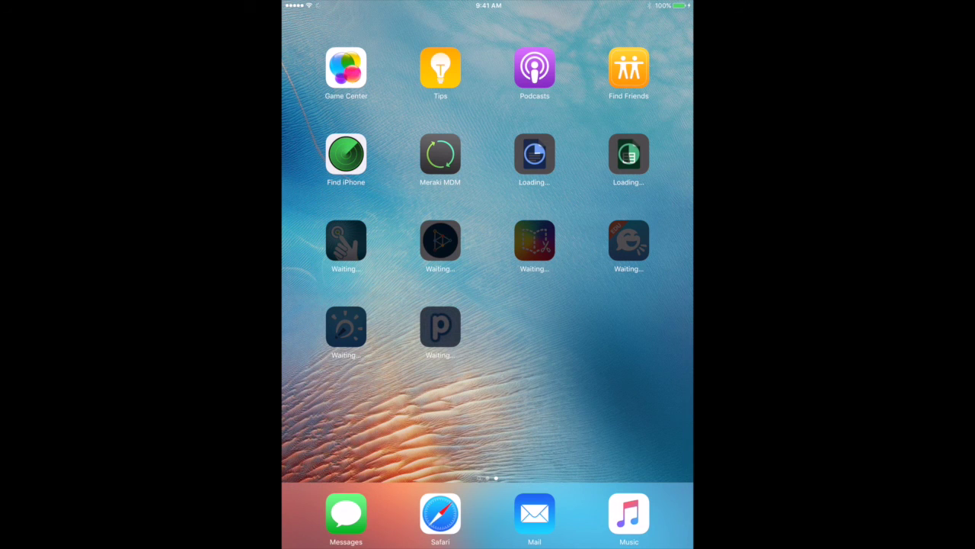
# - Swipe to the previous home screen page while the pushed apps download and install
pyautogui.moveTo(381, 275)
pyautogui.mouseDown()
pyautogui.moveTo(609, 274)
pyautogui.moveTo(381, 275)
pyautogui.mouseUp()
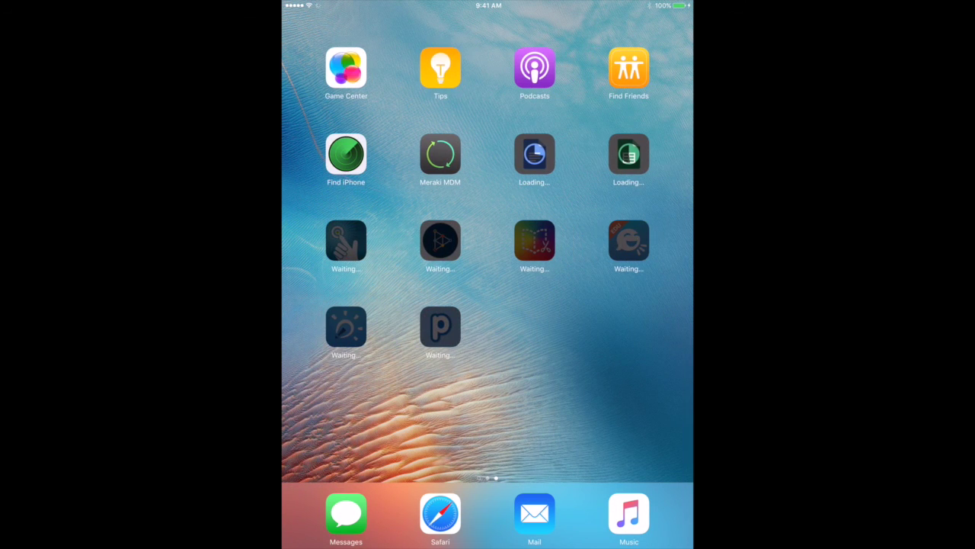